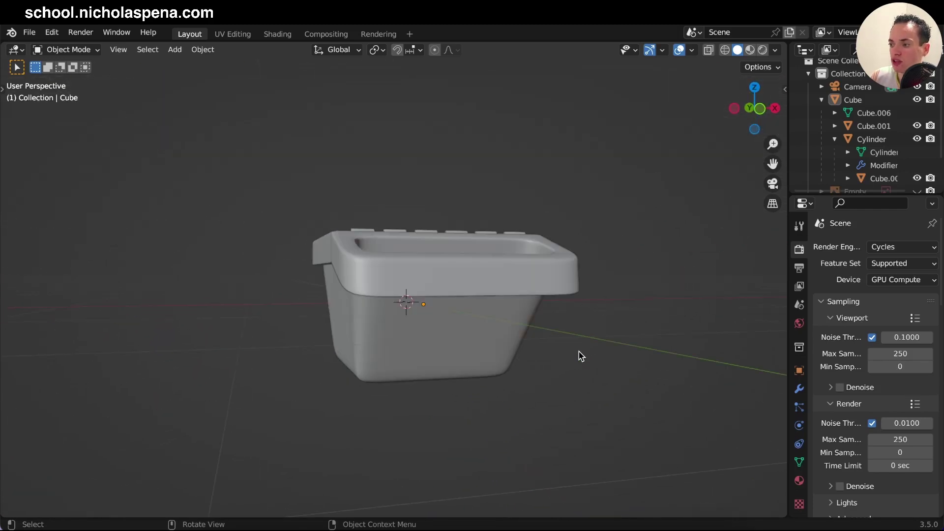
- Select Cube.002 and open the 'bin 1 w.png' reference image in Preview
click(522, 290)
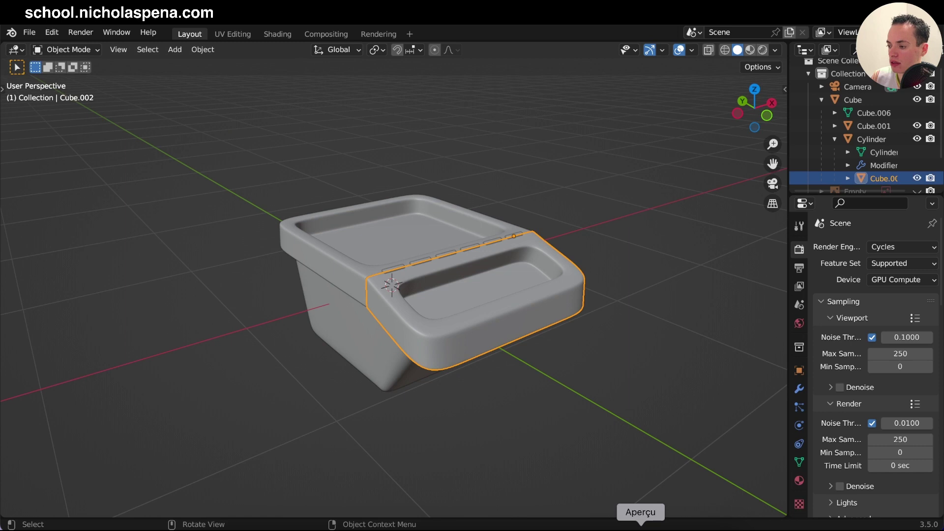
click(640, 525)
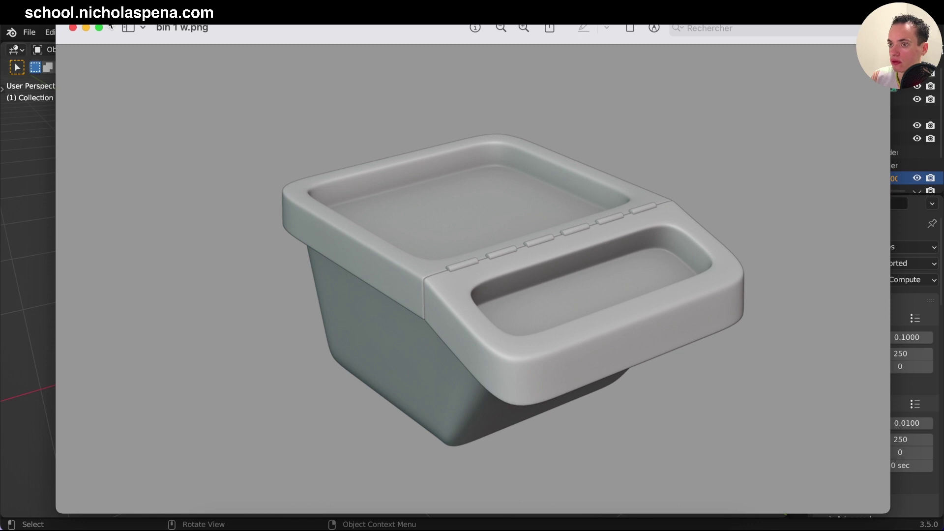
- Minimise the reference image, then select Cube.001 and clear the selection
click(86, 29)
click(393, 266)
click(623, 367)
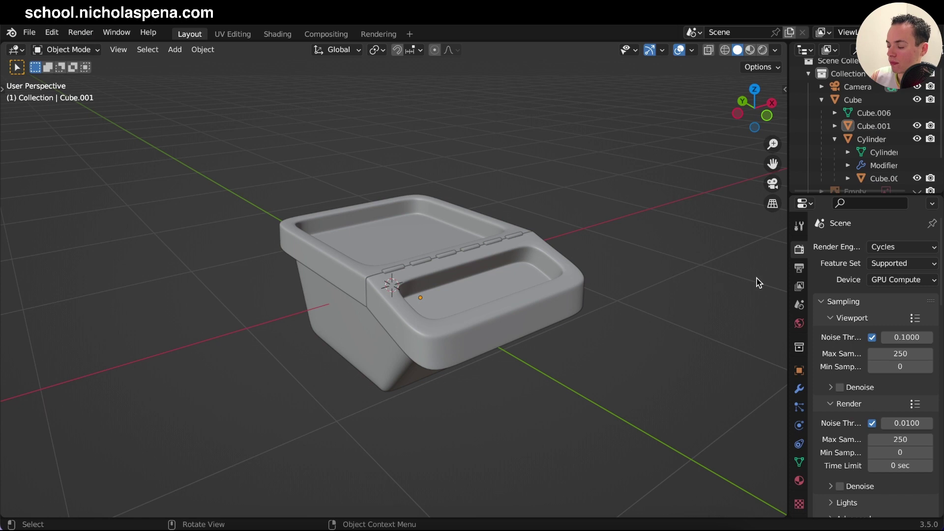
- Switch the render engine from Cycles to Workbench with Studio lighting, viewing the bin near-front
click(889, 246)
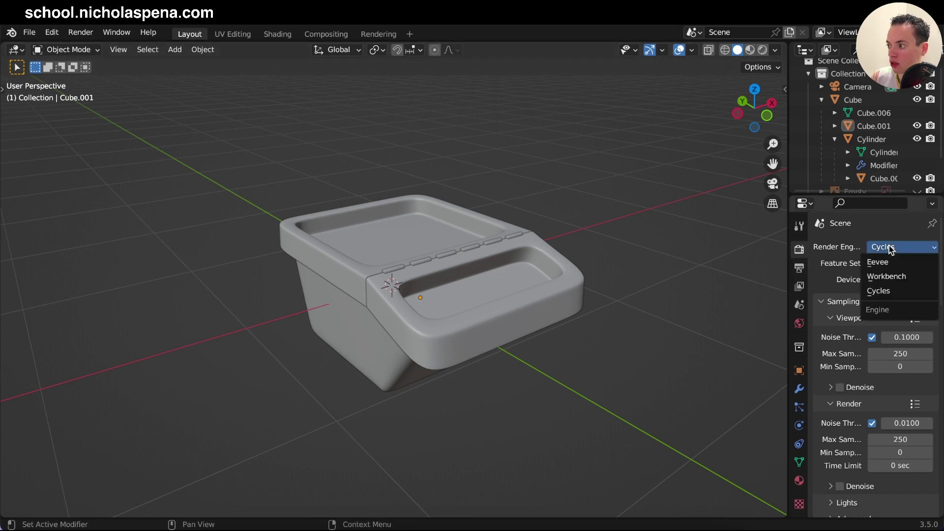
click(900, 278)
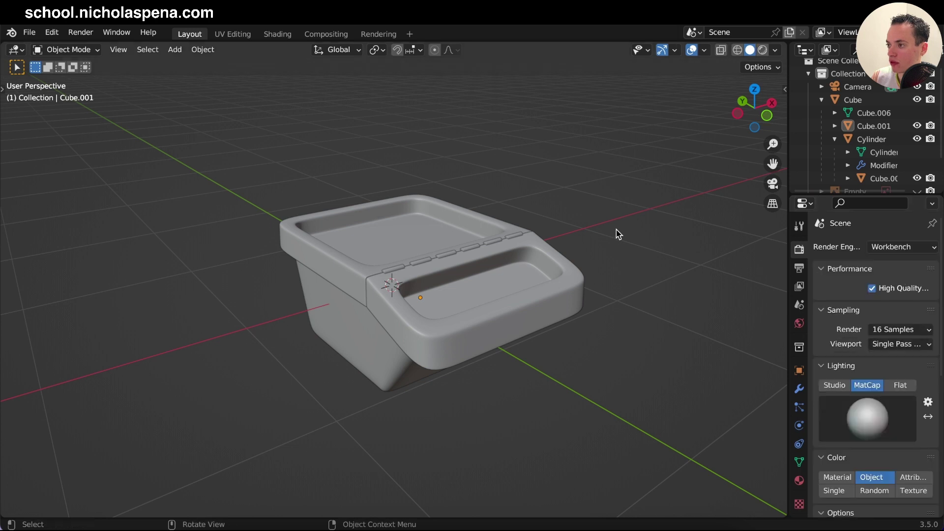
middle_drag(618, 234, 618, 234)
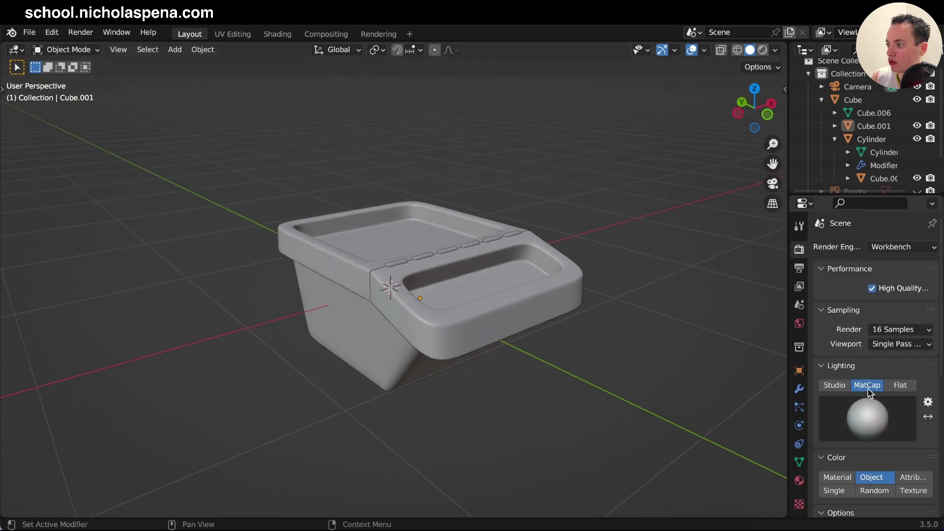
click(836, 385)
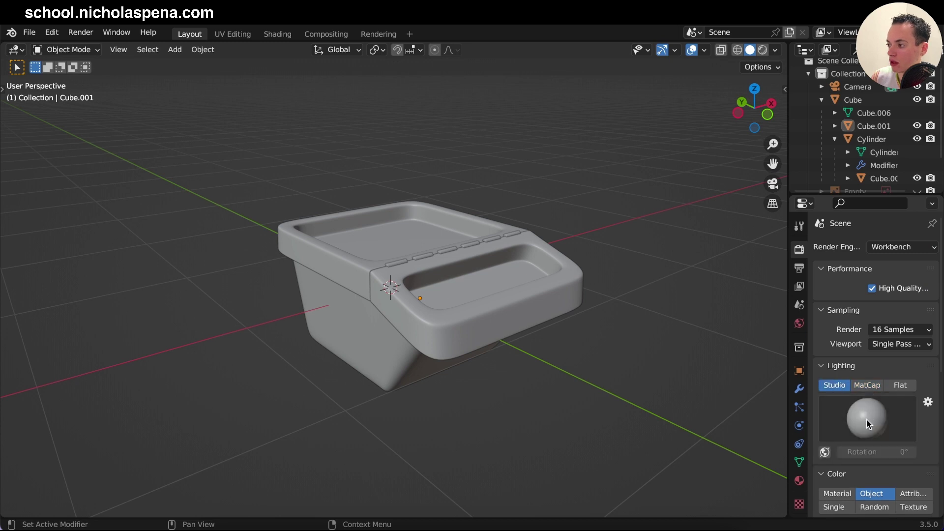
middle_drag(672, 260, 670, 256)
middle_drag(532, 243, 432, 325)
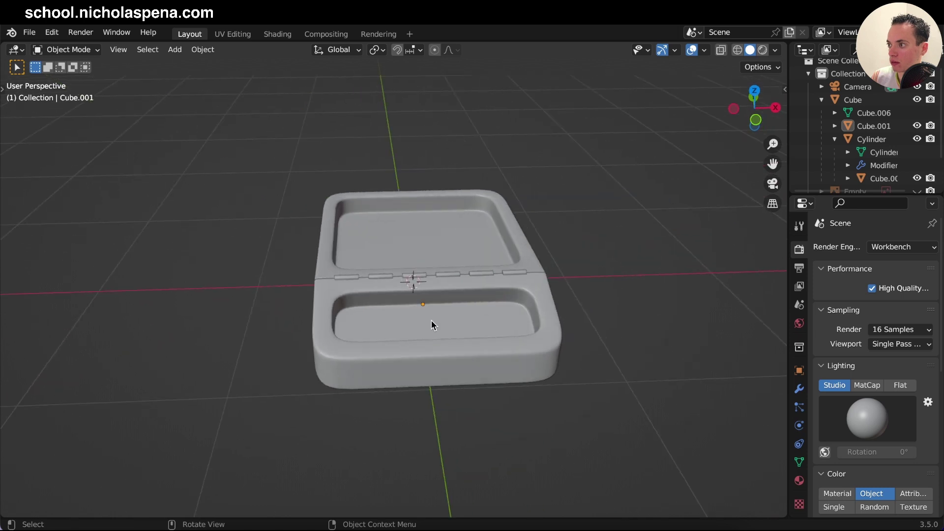
- Switch the viewport to Rendered shading and set Workbench render samples to 8
click(763, 51)
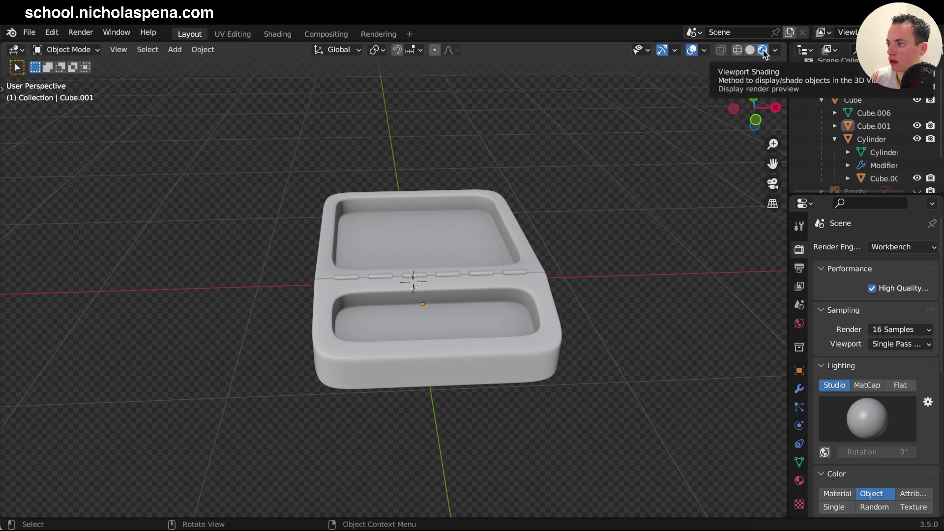
middle_drag(554, 282, 545, 288)
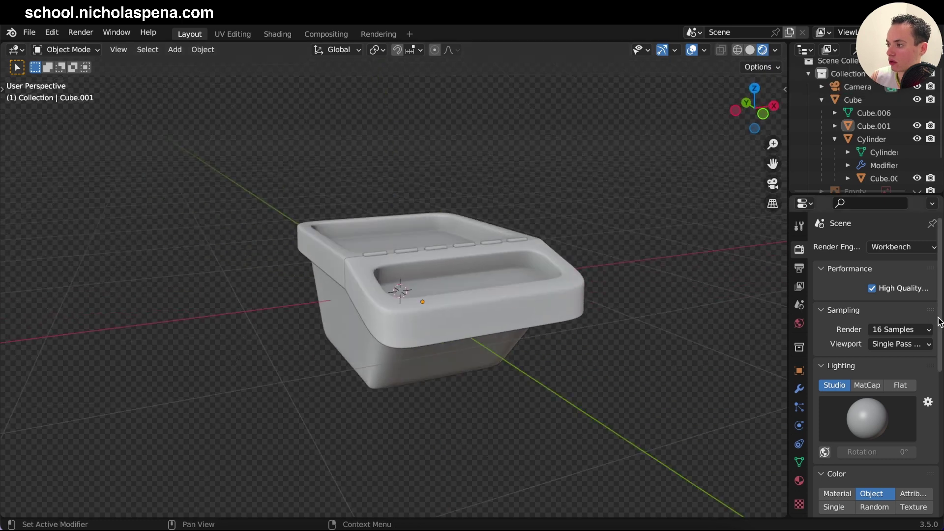
scroll(853, 297, down, 1)
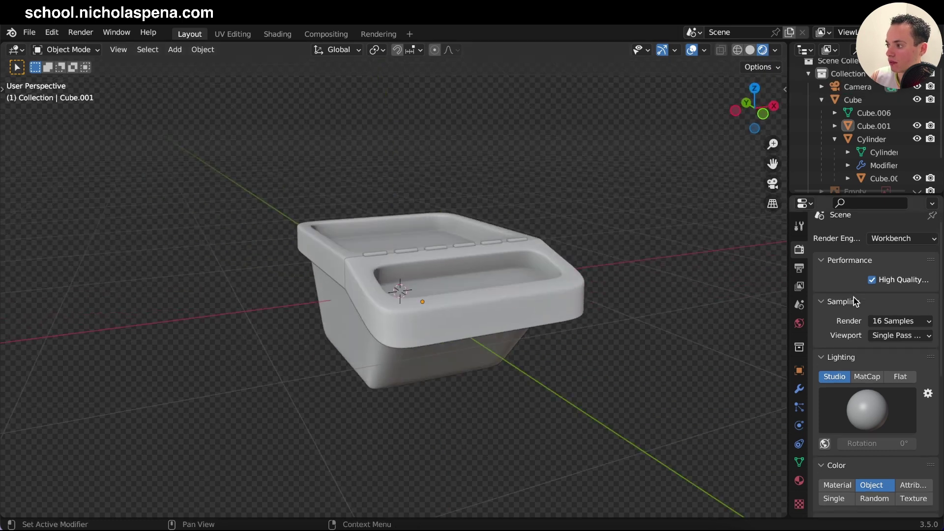
click(884, 322)
click(836, 379)
- Colour by Material, turn off Cavity, Outline and Film Transparent, keeping Specular Lighting
scroll(874, 419, down, 4)
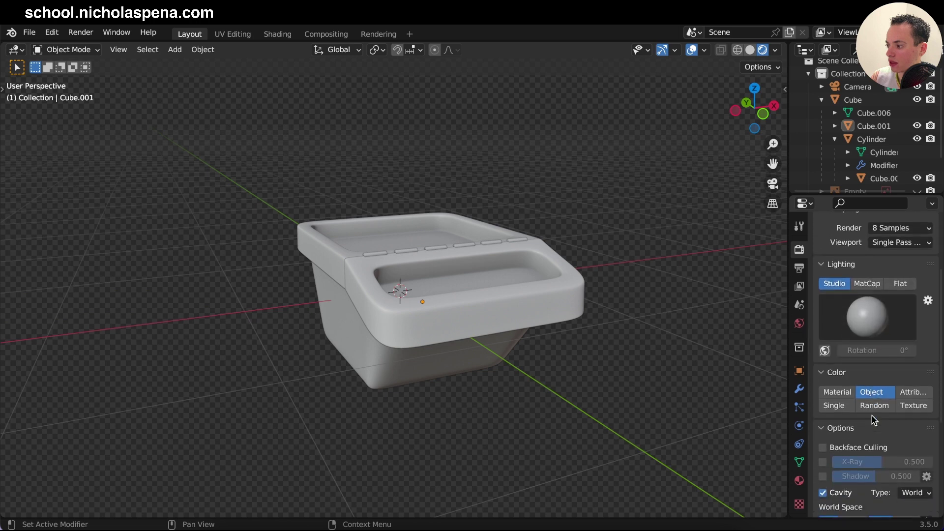
click(836, 392)
scroll(836, 393, down, 1)
click(823, 466)
click(823, 466)
scroll(826, 467, down, 1)
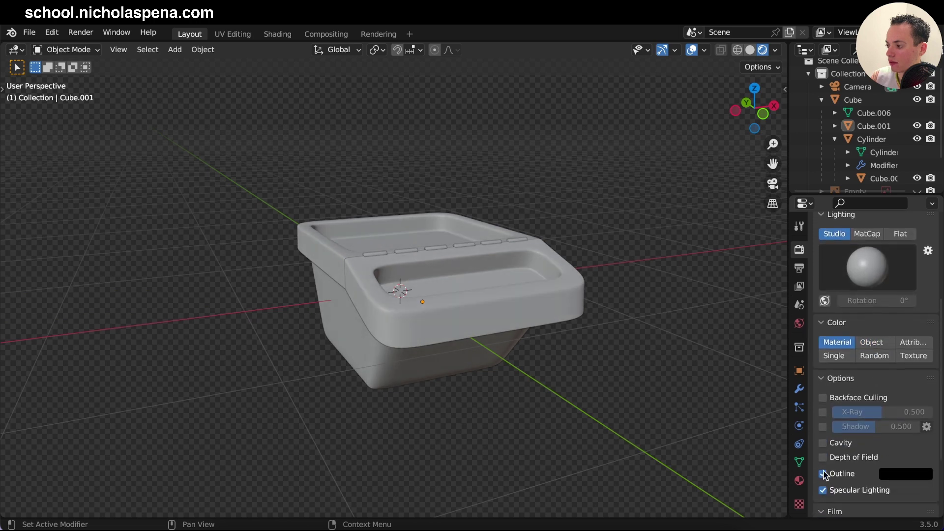
click(823, 490)
click(823, 490)
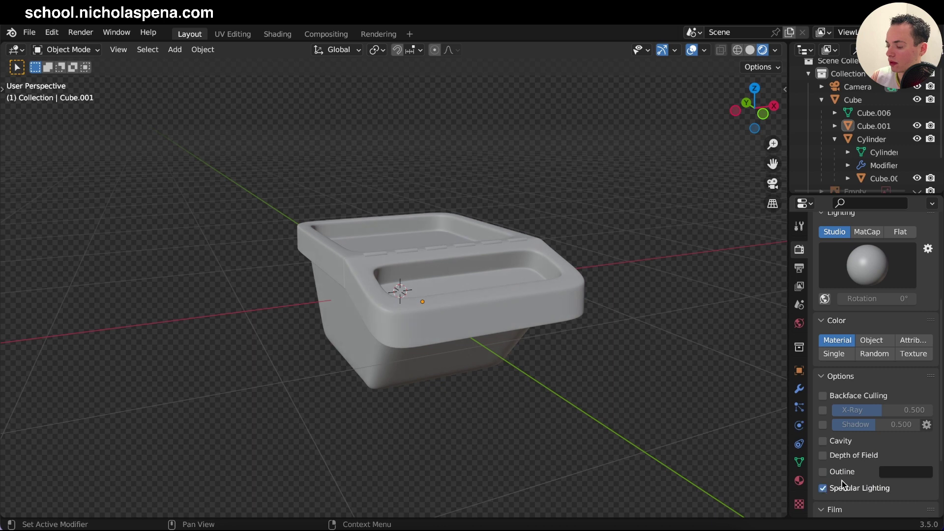
scroll(842, 481, down, 3)
click(872, 438)
click(838, 429)
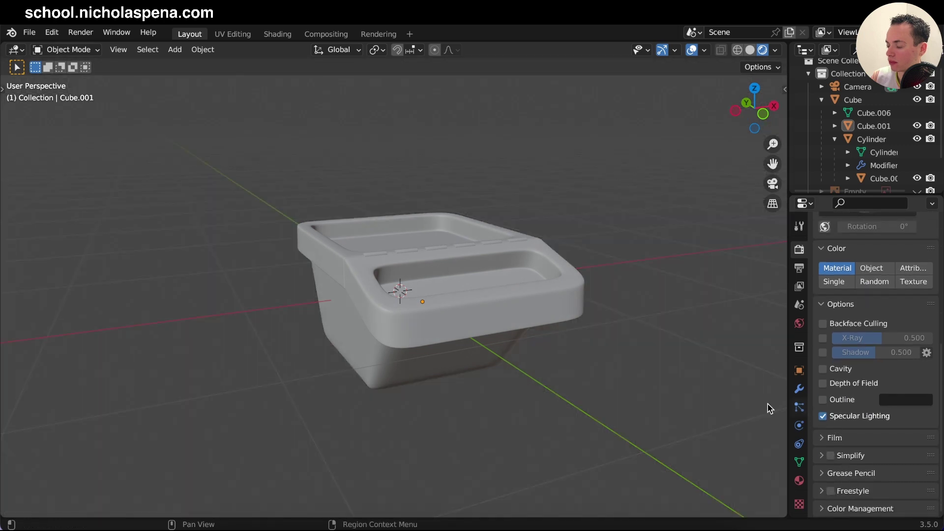
scroll(682, 394, down, 5)
- Switch the viewport to Camera Perspective to view the bin through the scene camera
middle_drag(683, 396, 683, 397)
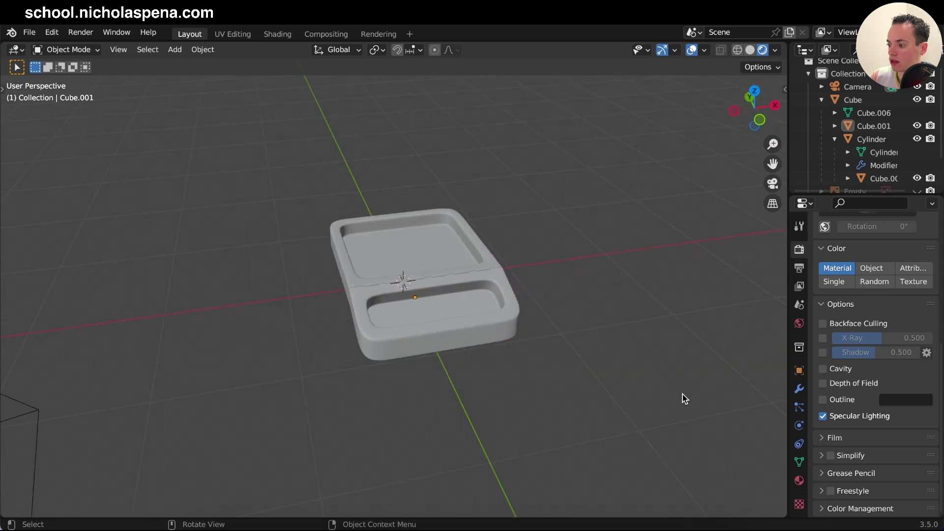
click(773, 185)
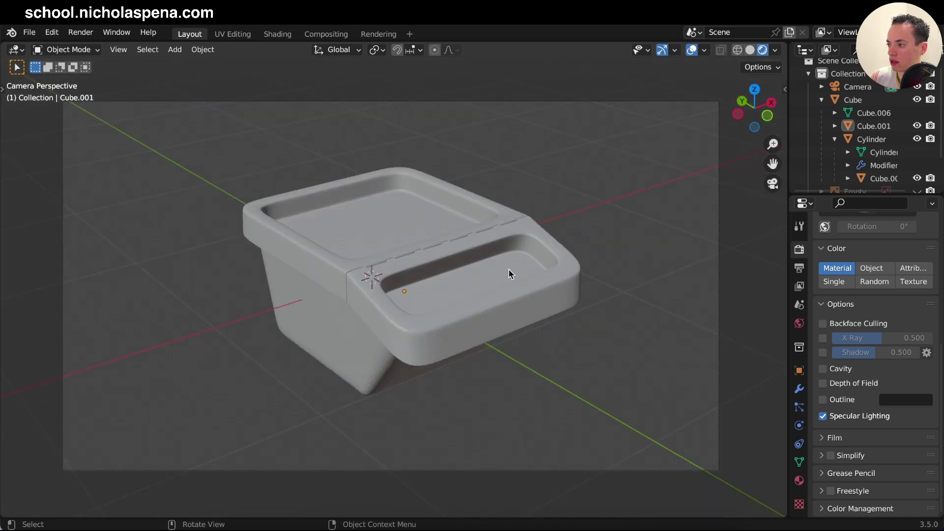
scroll(847, 301, up, 8)
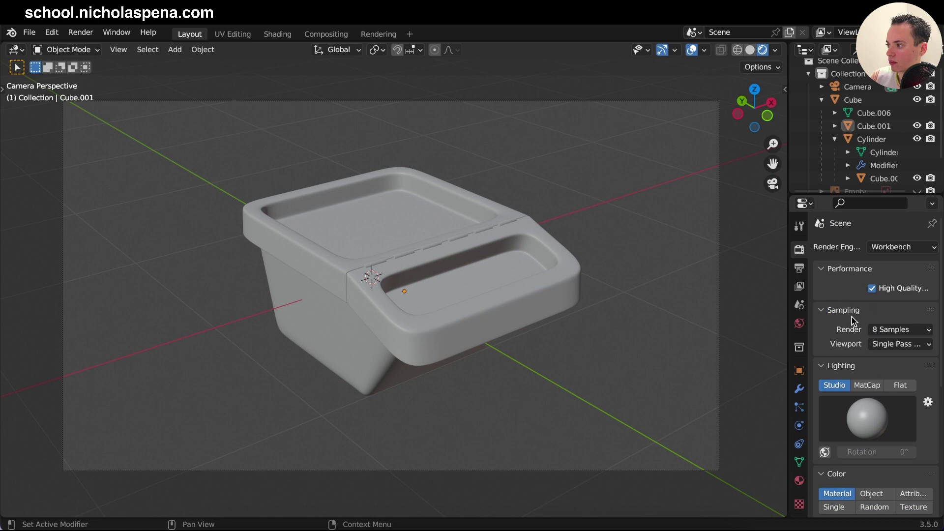
scroll(852, 426, down, 1)
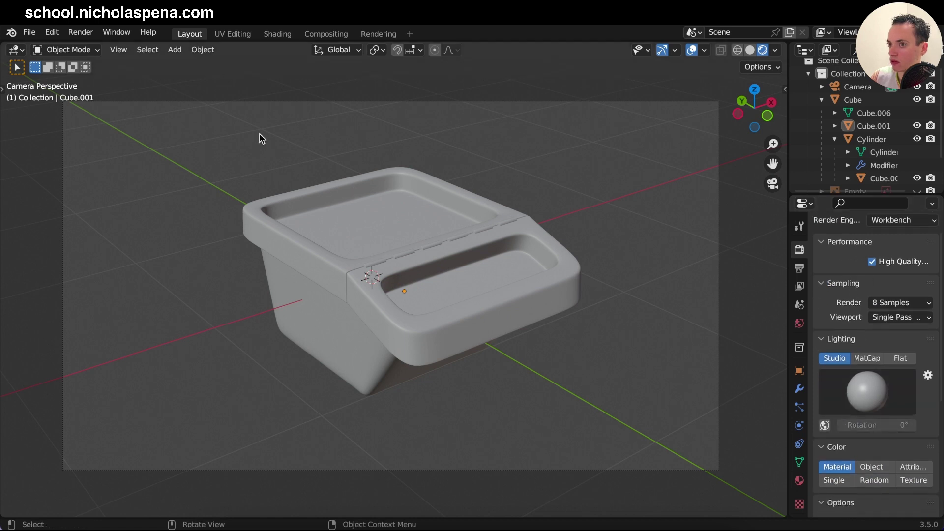
- Render a Workbench test image from the camera and close the render window
click(81, 33)
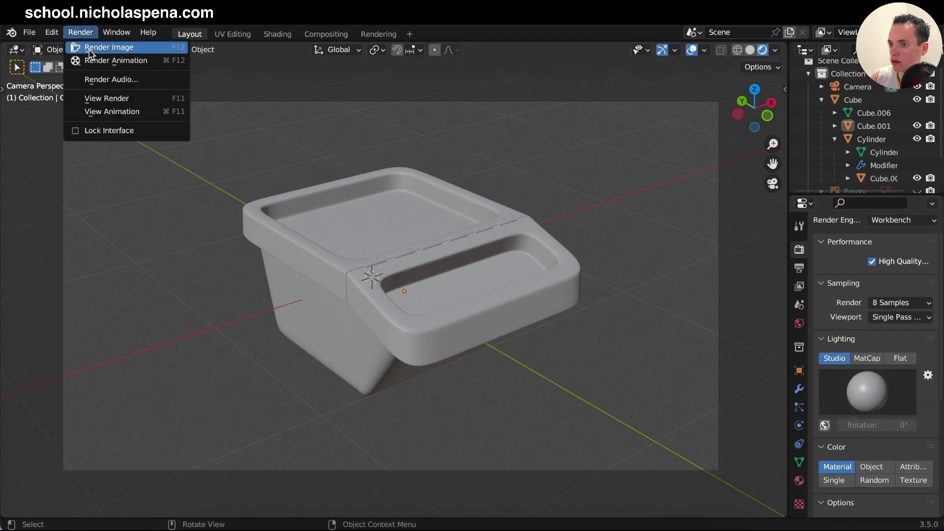
click(89, 50)
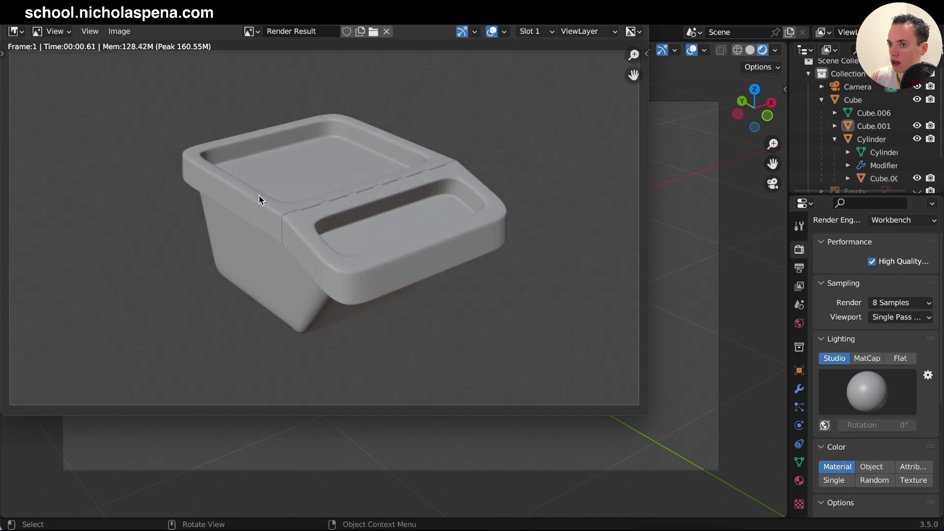
scroll(258, 194, down, 2)
scroll(325, 262, up, 1)
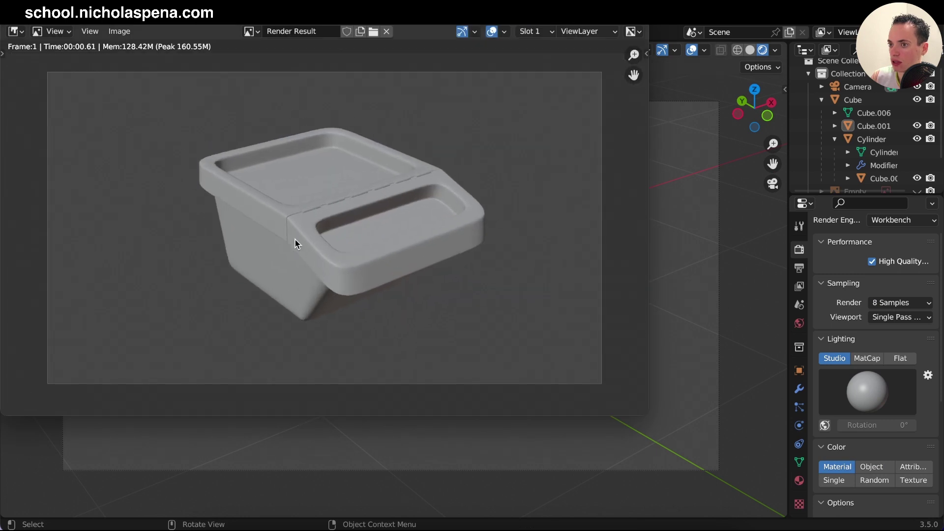
key(Escape)
- Fit the camera frame to the view and set render samples to 16
key(Home)
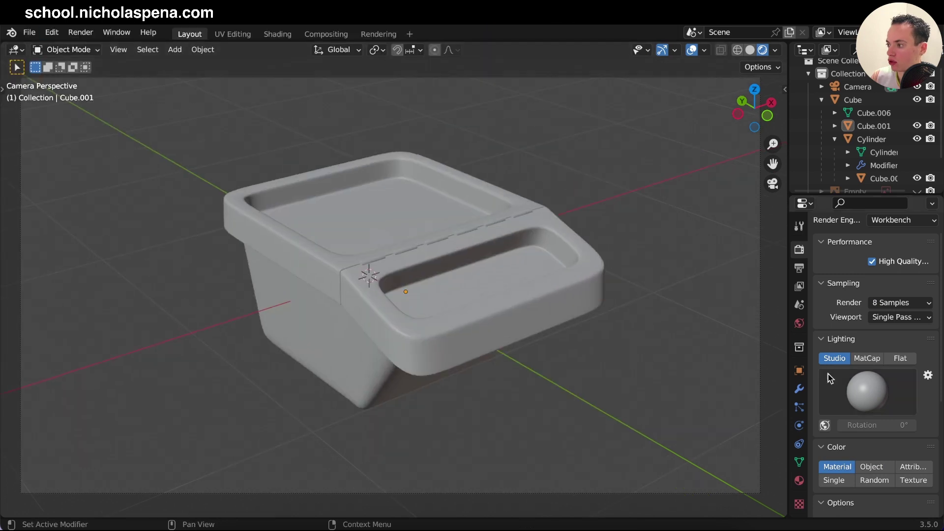
click(896, 302)
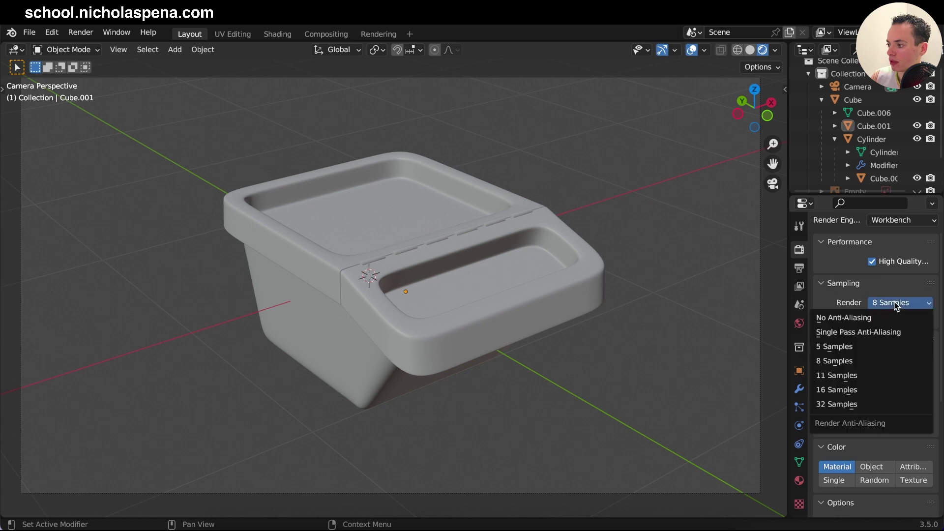
click(858, 389)
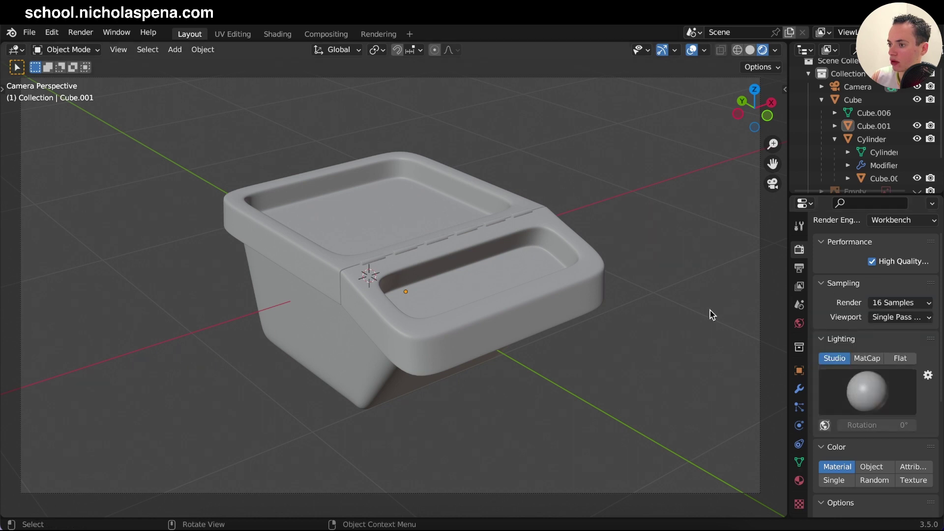
click(561, 268)
click(690, 274)
- Try brighter, bluish and last Studio light presets, ending with the first one
scroll(890, 345, down, 1)
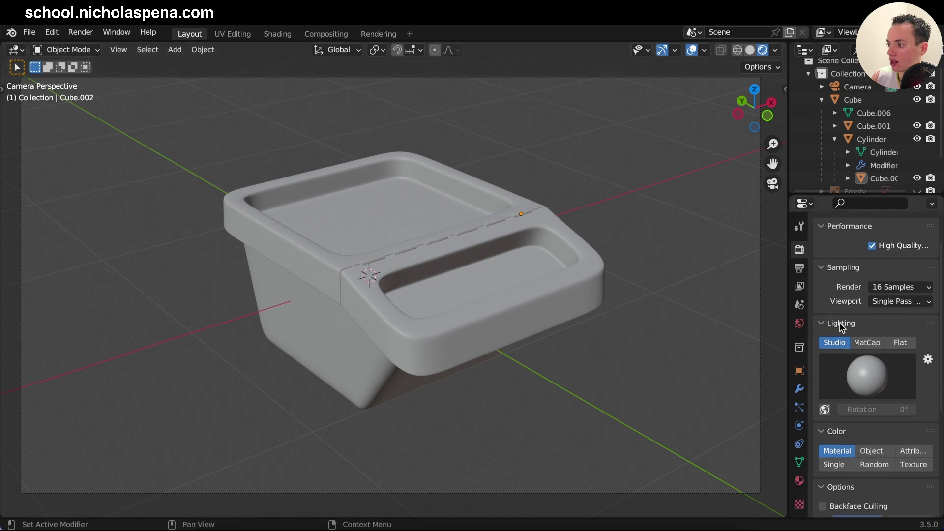
click(861, 367)
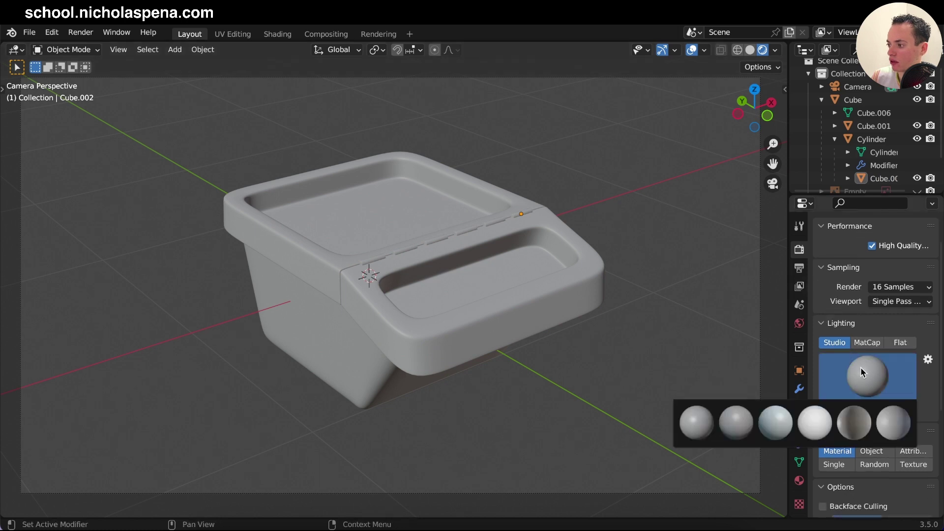
click(821, 422)
click(863, 387)
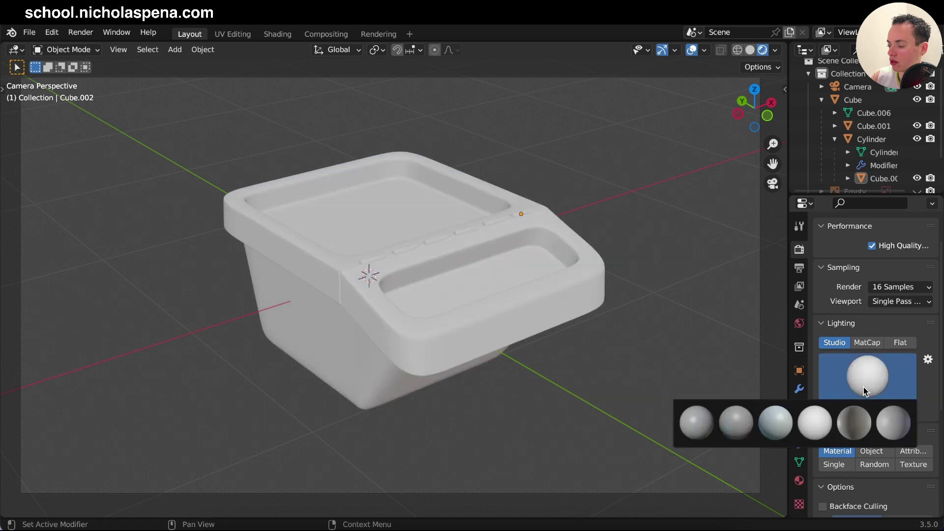
click(774, 422)
click(871, 367)
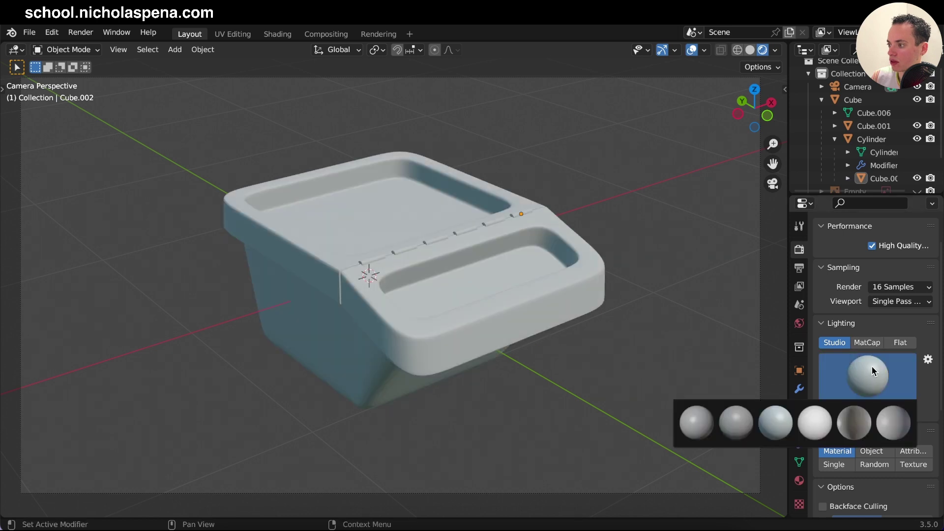
click(901, 423)
click(892, 375)
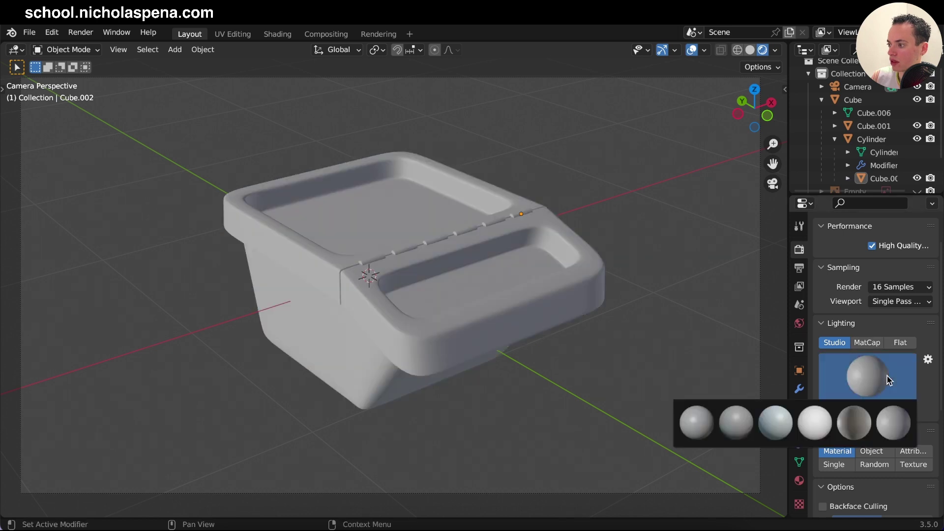
click(697, 422)
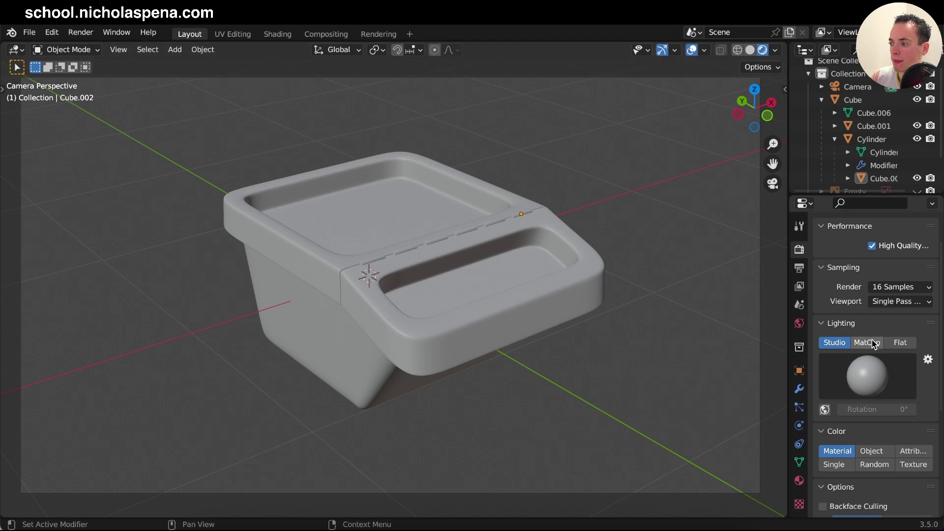
- Switch lighting to MatCap and try green, red, vertical-stripe and dark grey matcaps
click(868, 343)
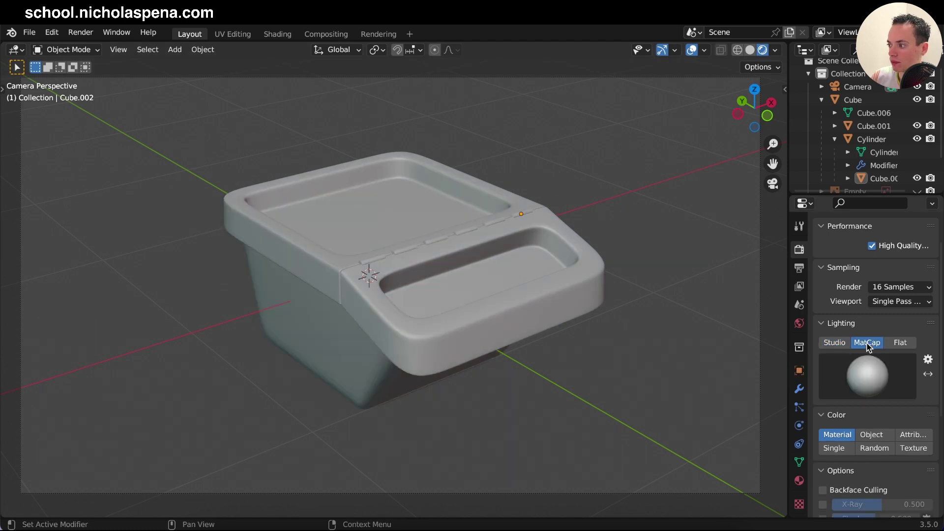
click(872, 370)
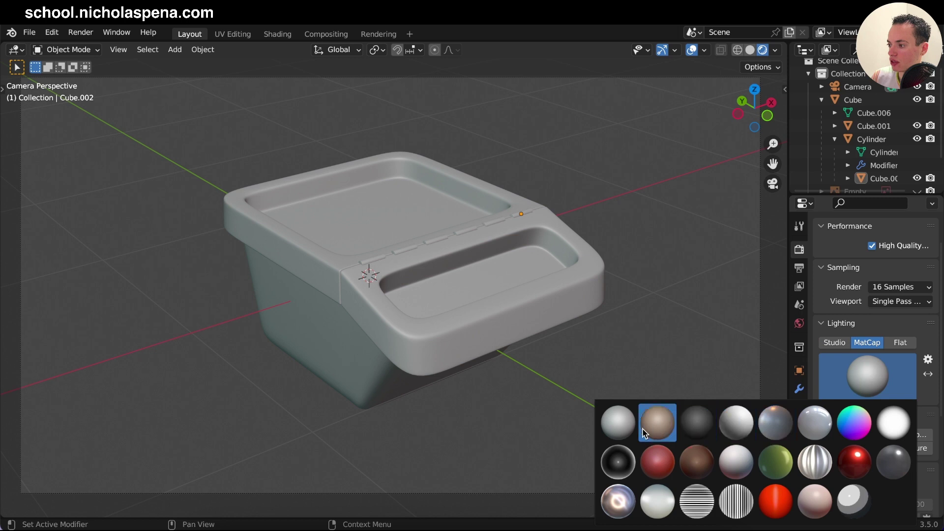
click(767, 461)
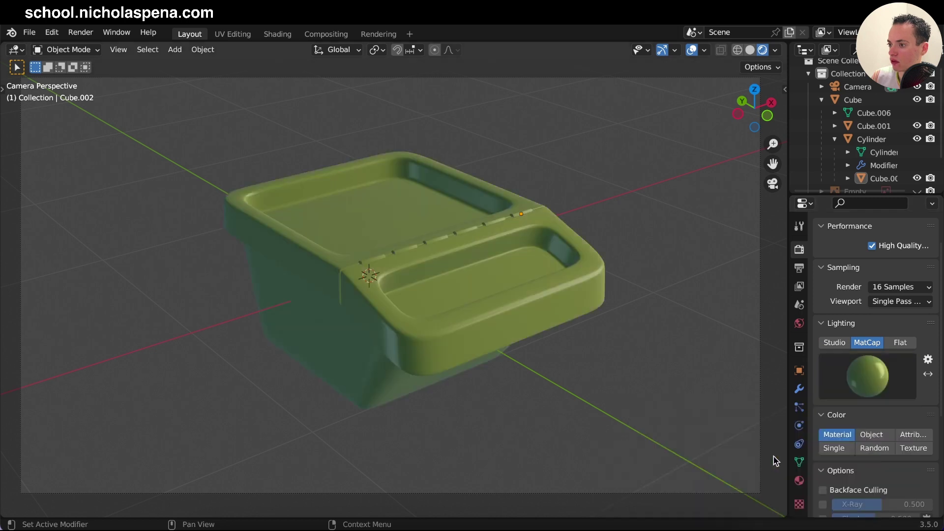
click(864, 377)
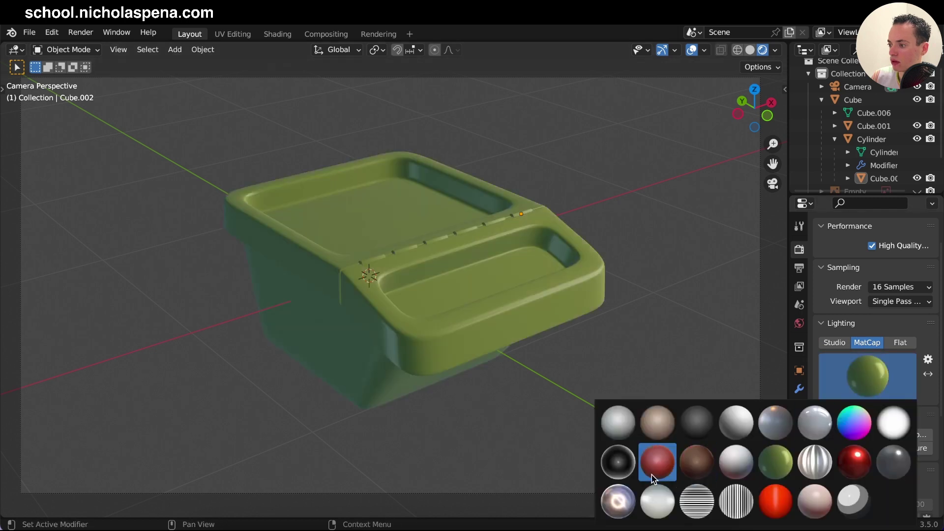
click(656, 462)
click(867, 376)
click(736, 500)
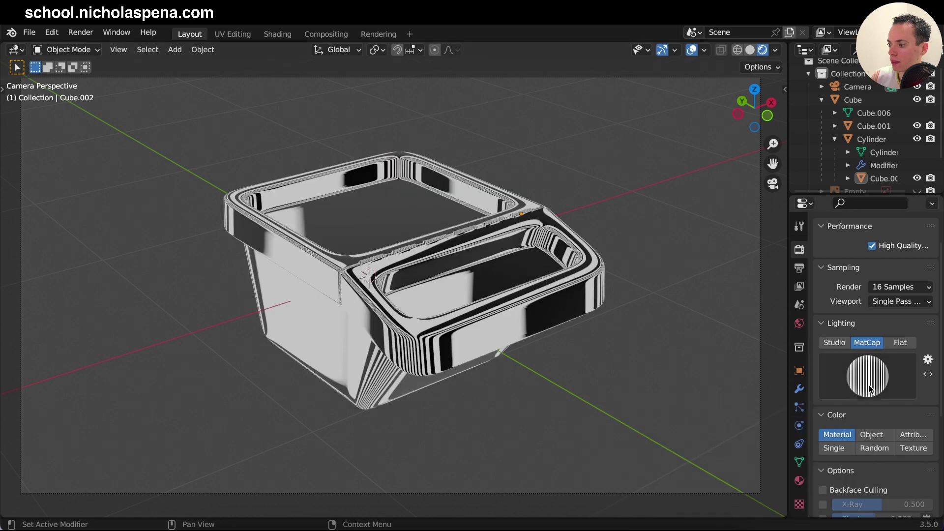
click(869, 388)
click(894, 462)
- Try light grey, greenish-grey, rainbow and metallic matcaps, settling on plain grey
click(871, 364)
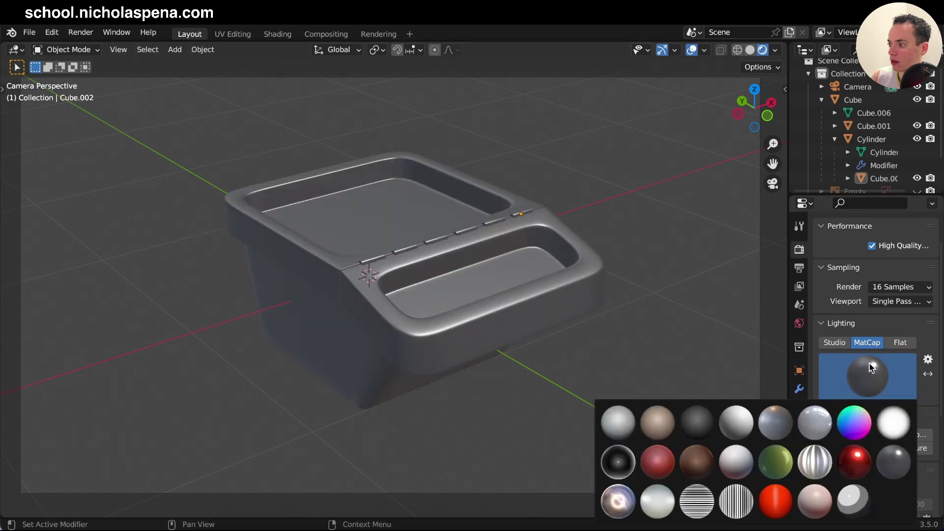
click(826, 430)
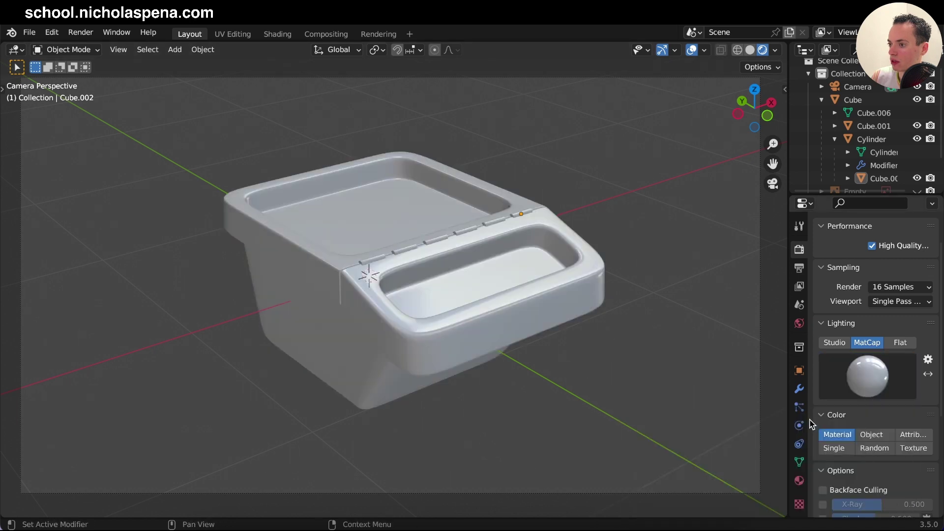
click(860, 373)
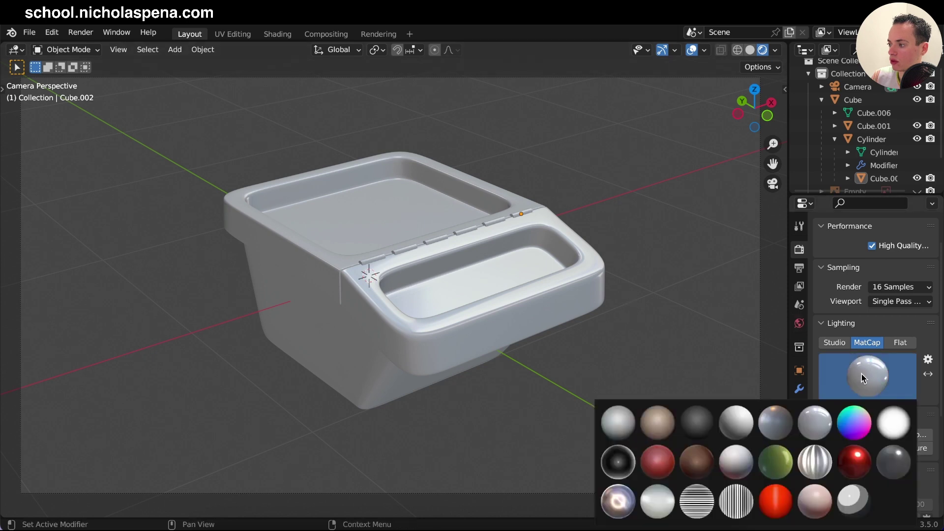
click(615, 425)
click(876, 363)
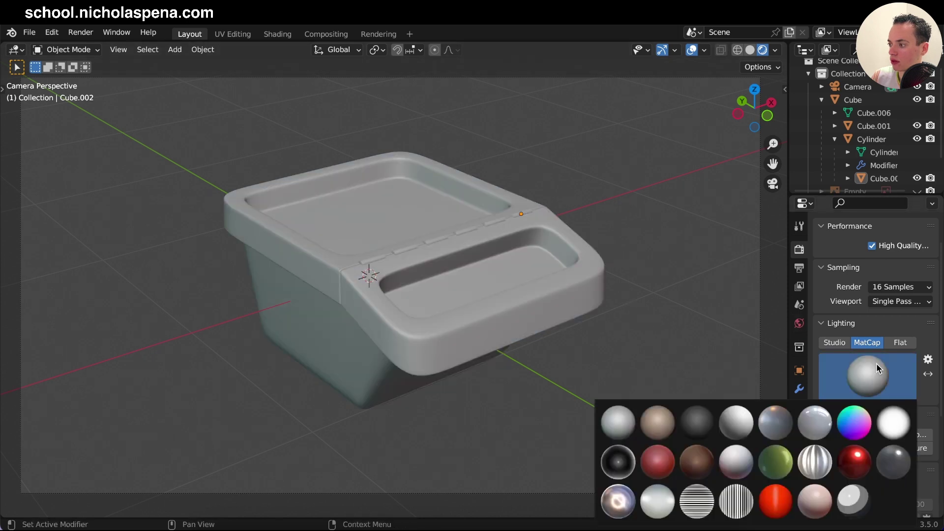
click(854, 422)
click(868, 376)
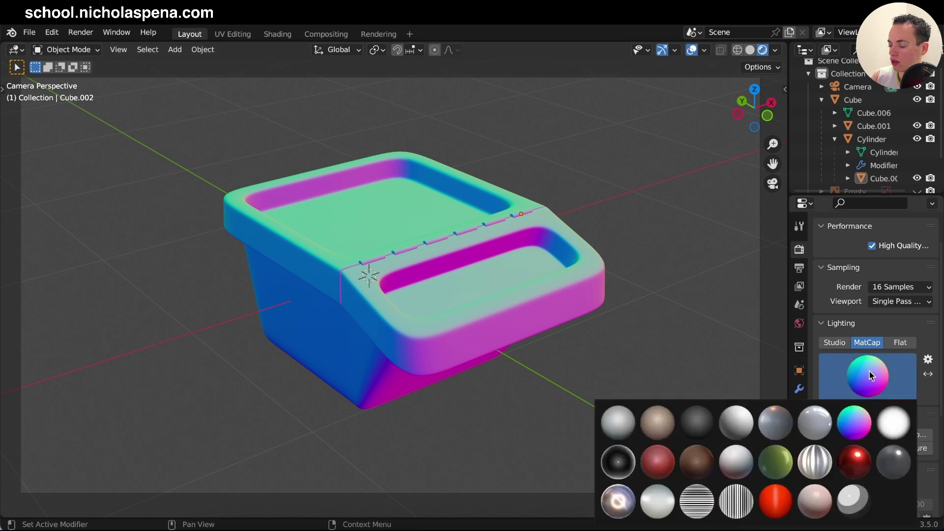
click(620, 497)
click(857, 394)
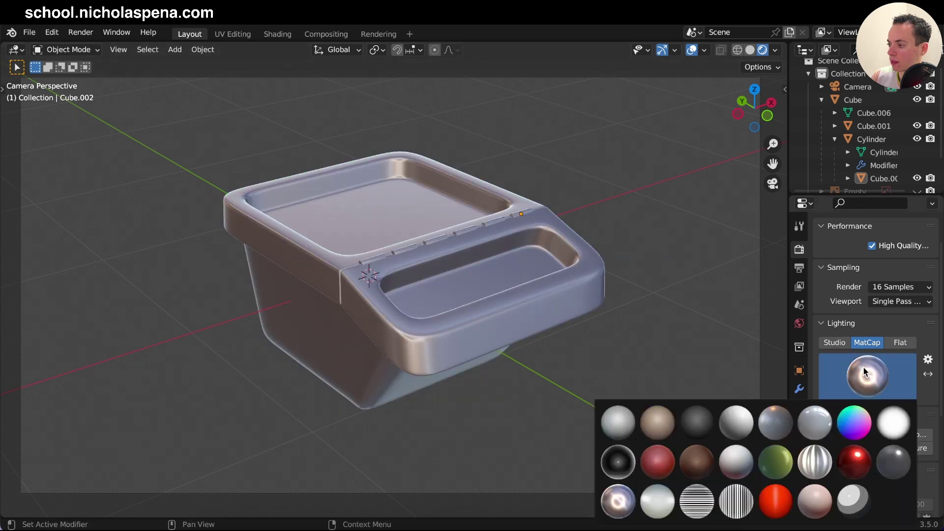
click(613, 423)
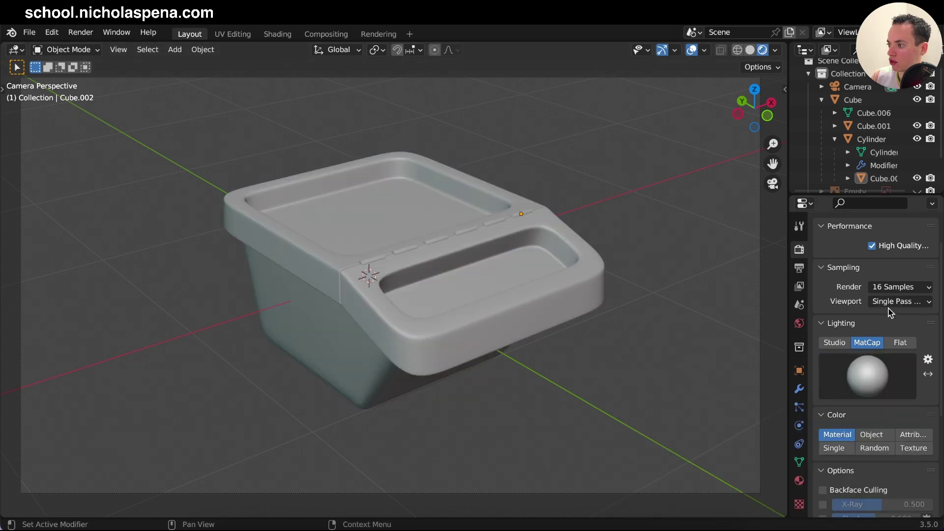
- Enable Cavity in World mode and set Ridge to 1.705 and Valley to 1.545
scroll(890, 325, down, 3)
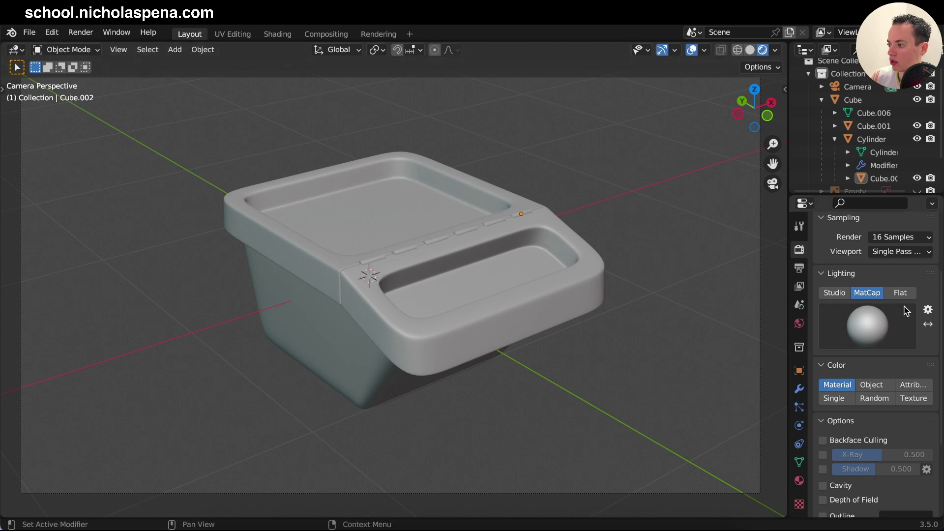
scroll(904, 305, down, 6)
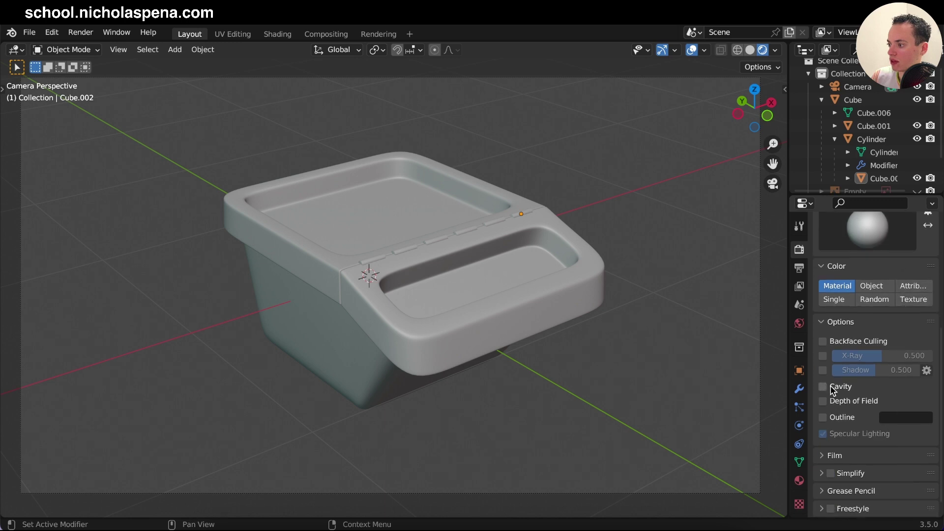
click(830, 385)
scroll(542, 255, up, 4)
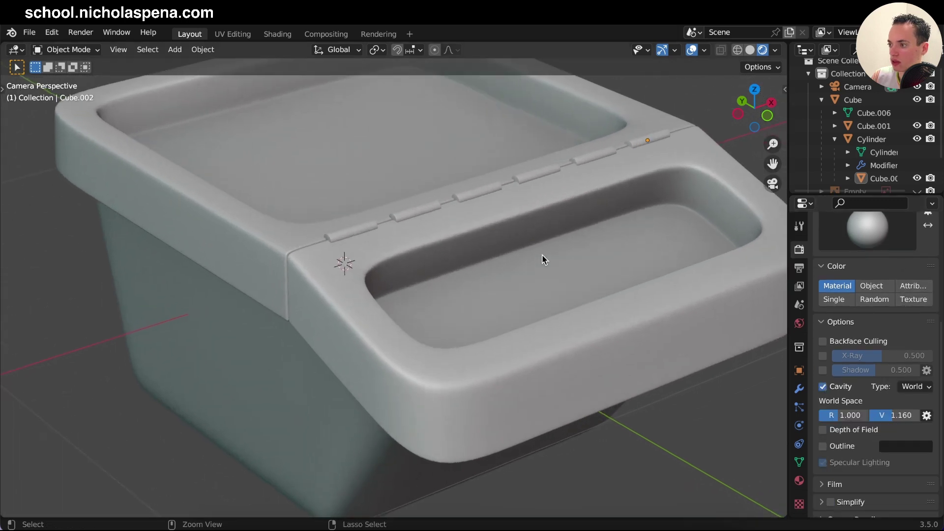
click(823, 386)
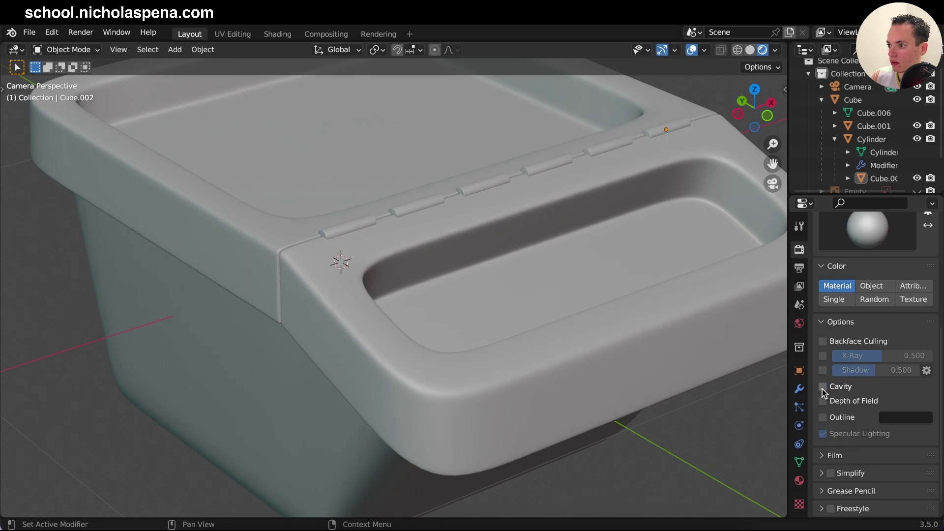
click(822, 388)
click(822, 388)
click(822, 388)
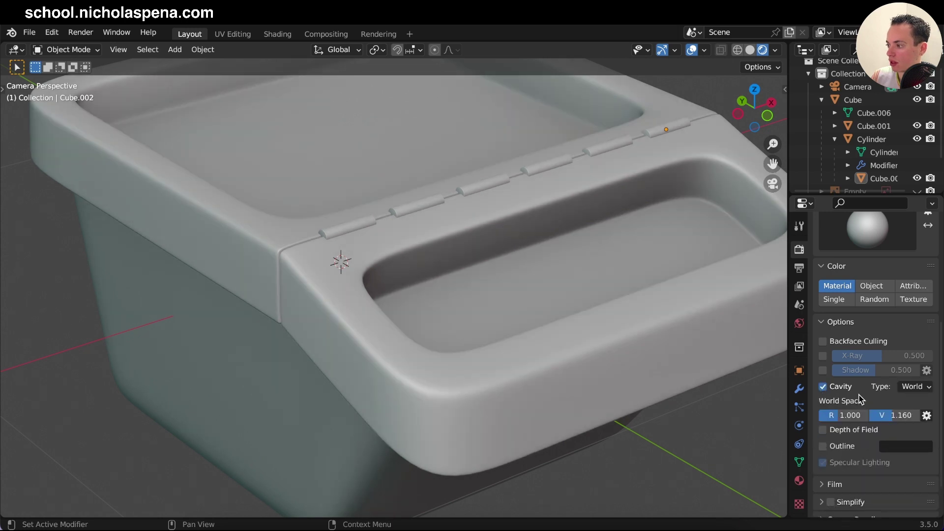
mouse_move(903, 415)
mouse_down()
mouse_move(920, 416)
mouse_move(853, 415)
mouse_move(919, 417)
mouse_move(898, 423)
mouse_up()
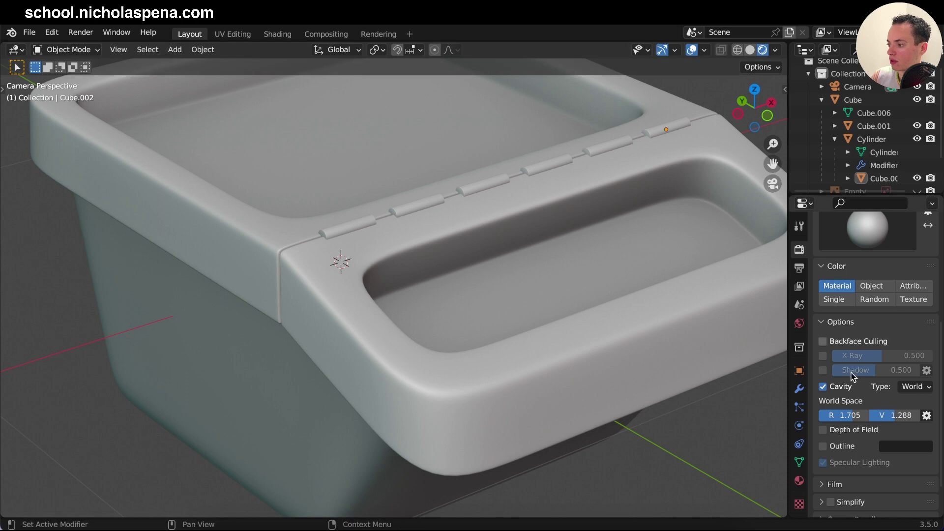
mouse_move(898, 416)
mouse_down()
mouse_move(910, 416)
mouse_move(899, 416)
mouse_up()
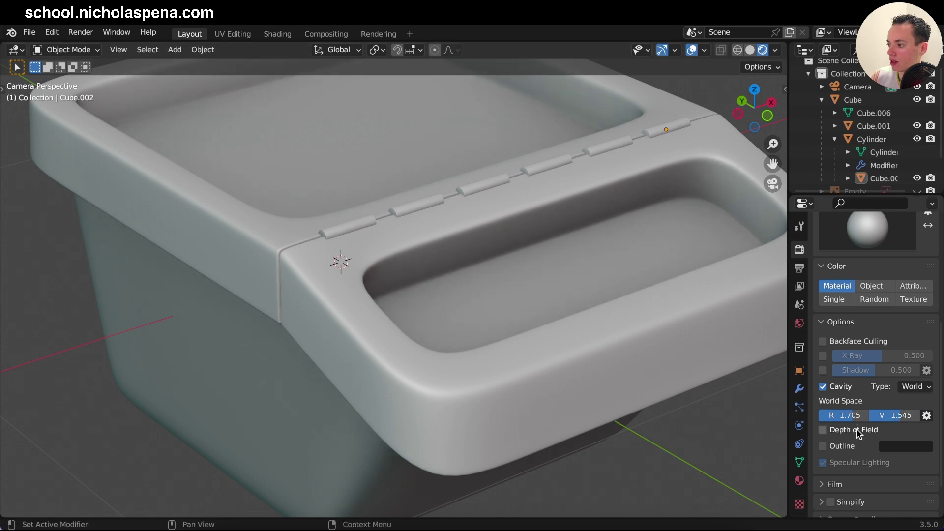
scroll(859, 446, down, 1)
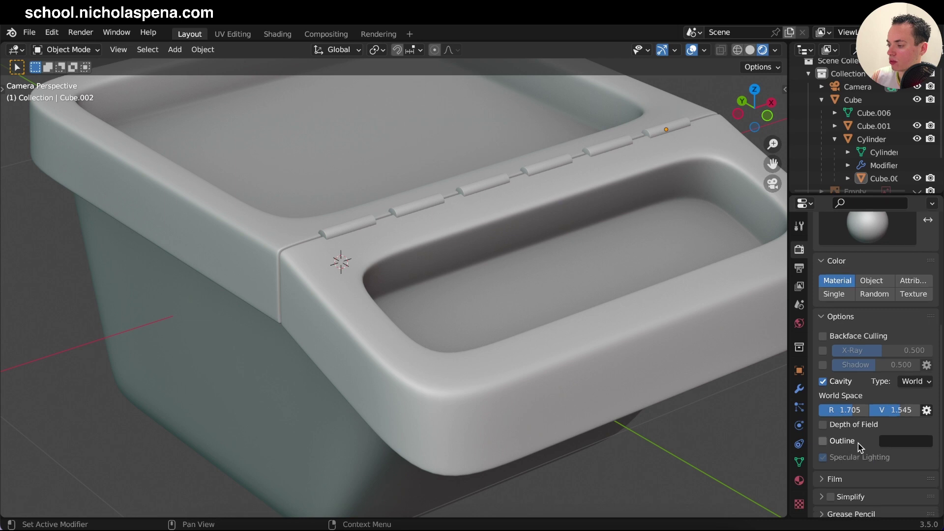
click(826, 441)
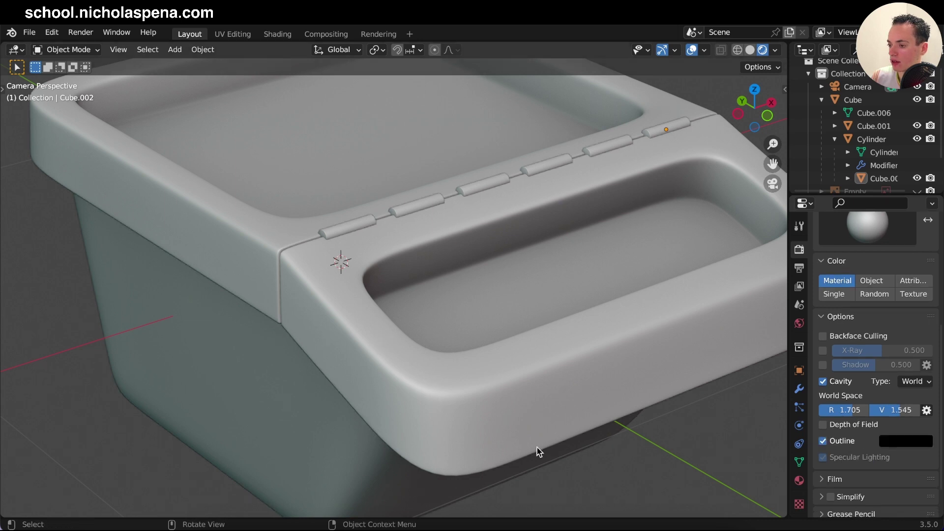
scroll(613, 294, down, 5)
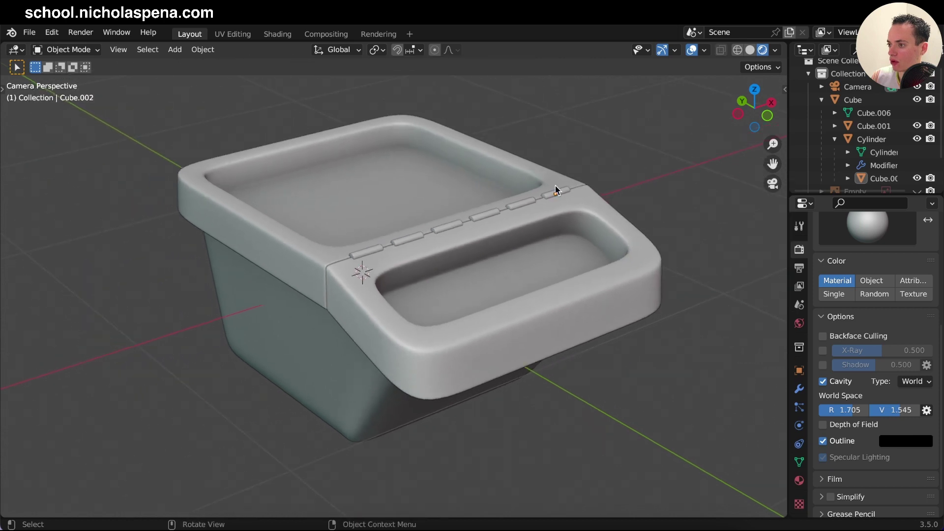
click(822, 441)
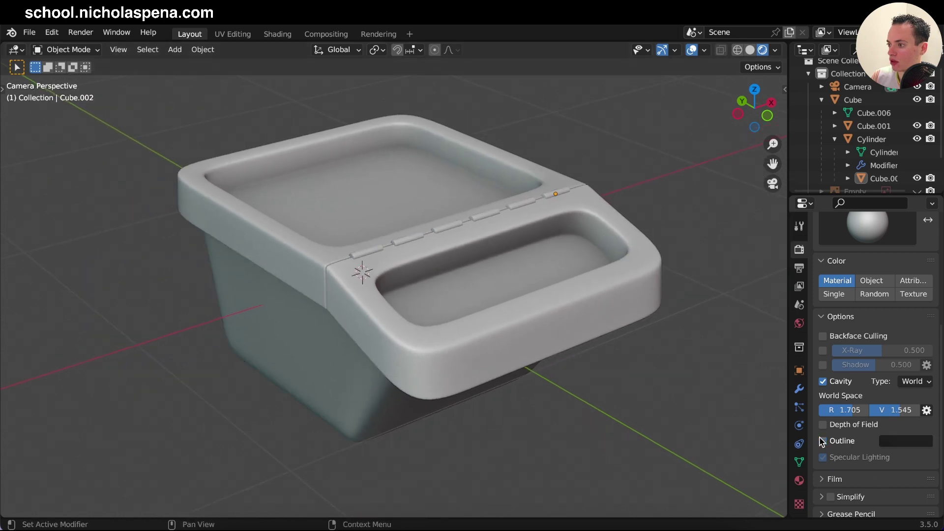
click(822, 441)
ctrl+scroll(820, 444, down, 3)
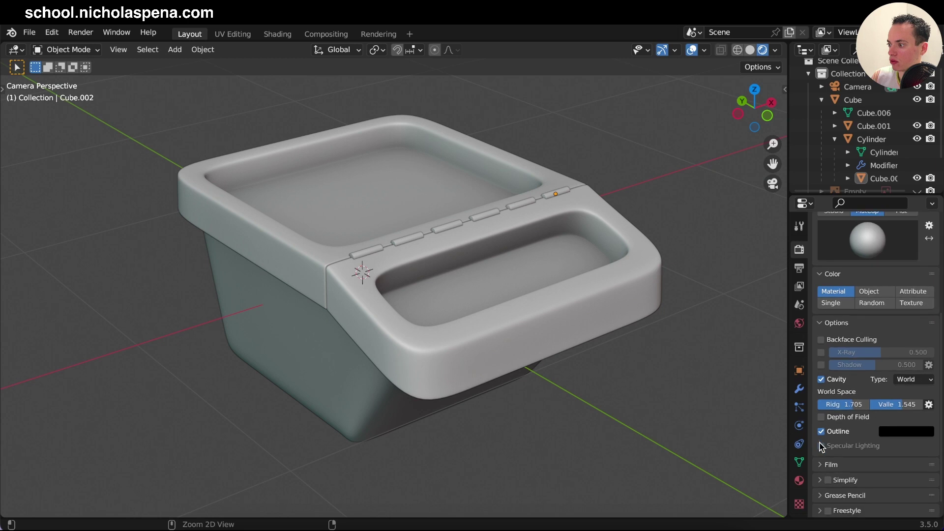
ctrl+scroll(821, 445, up, 2)
scroll(444, 226, up, 3)
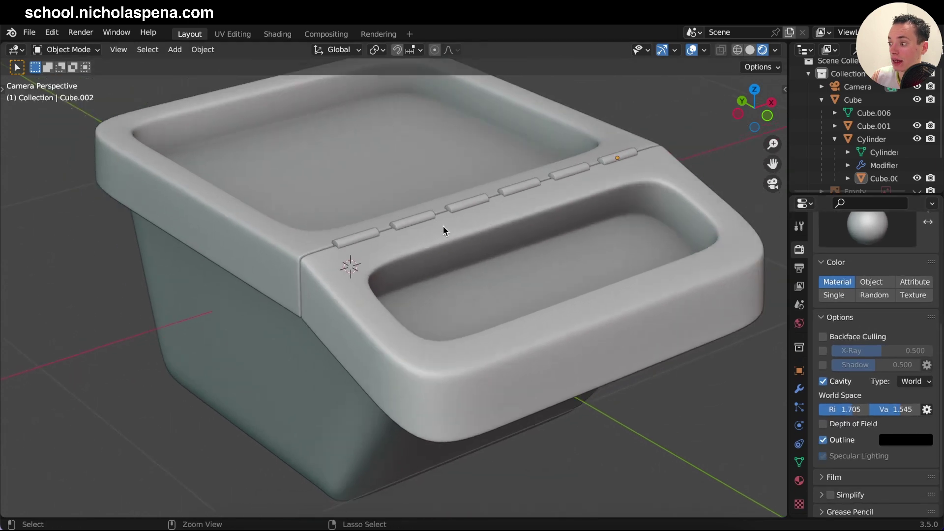
scroll(444, 226, down, 1)
click(362, 247)
click(655, 420)
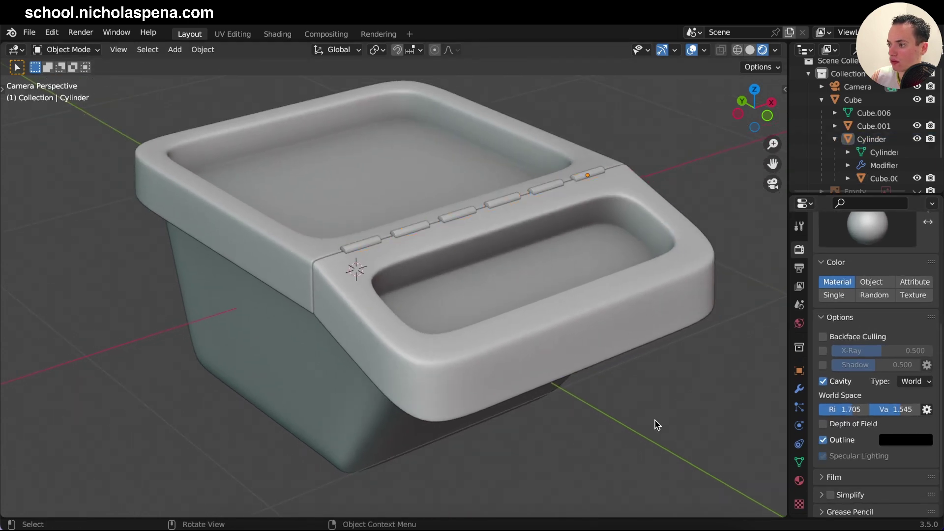
scroll(526, 242, up, 2)
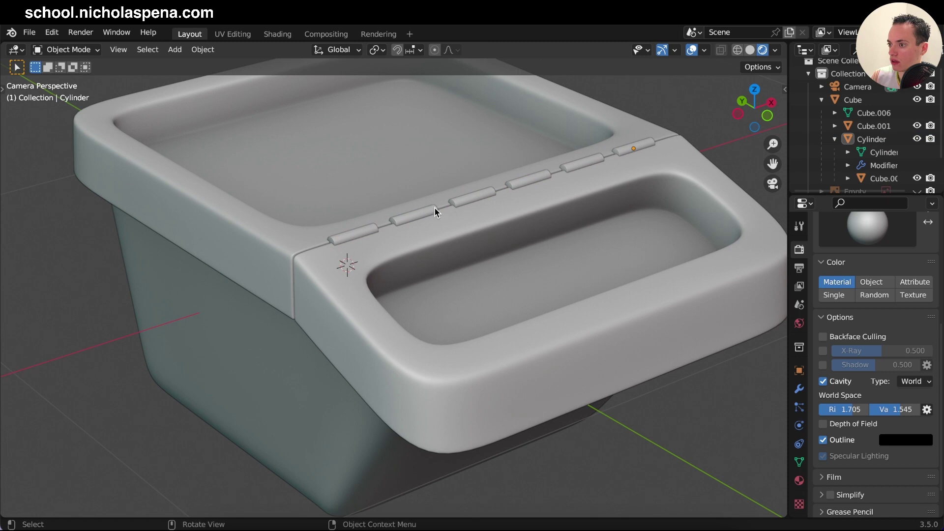
click(823, 441)
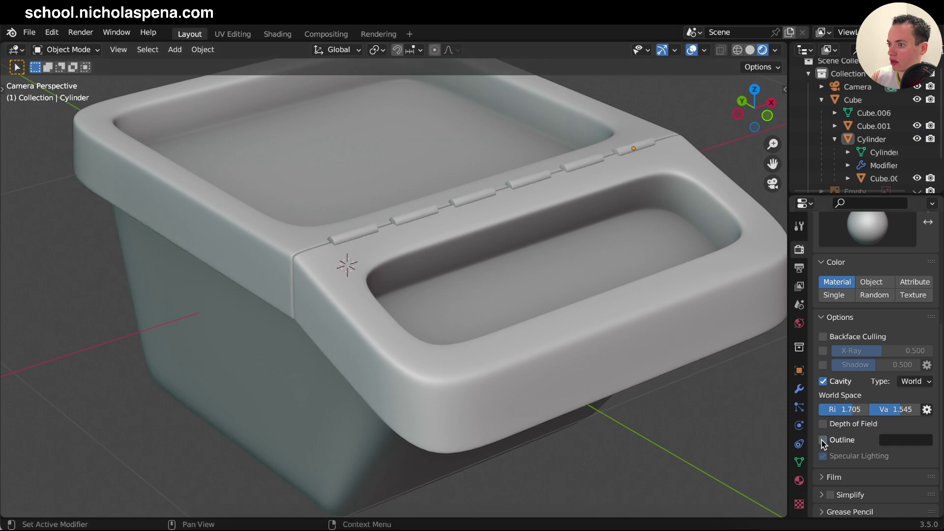
click(822, 440)
click(822, 440)
click(822, 440)
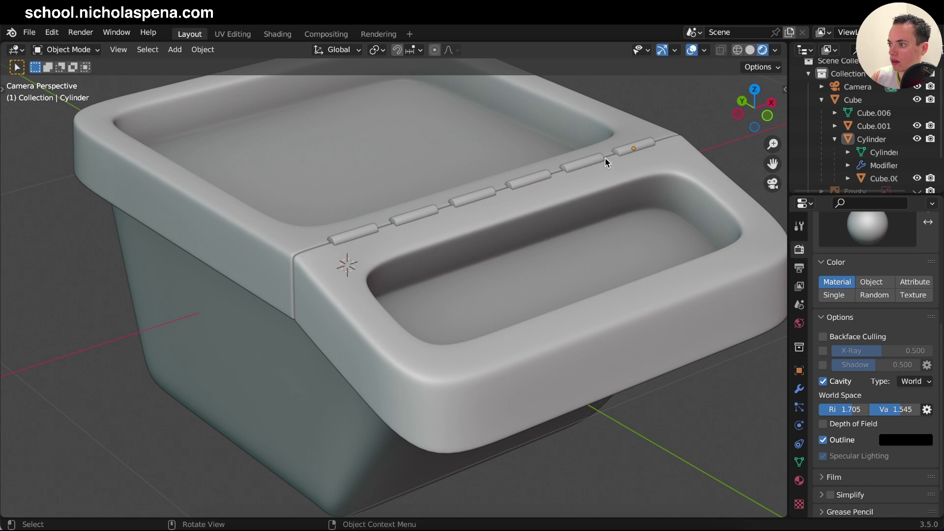
click(723, 235)
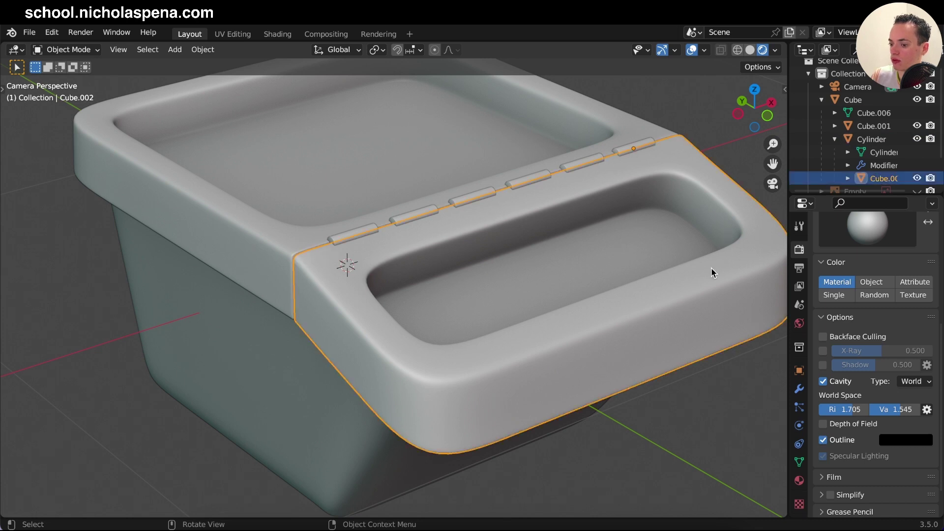
key(r)
key(x)
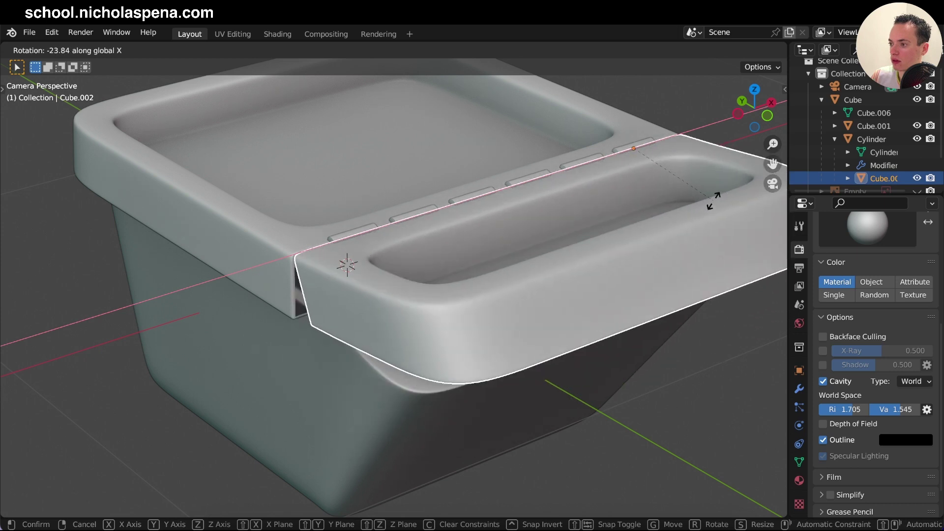
key(Escape)
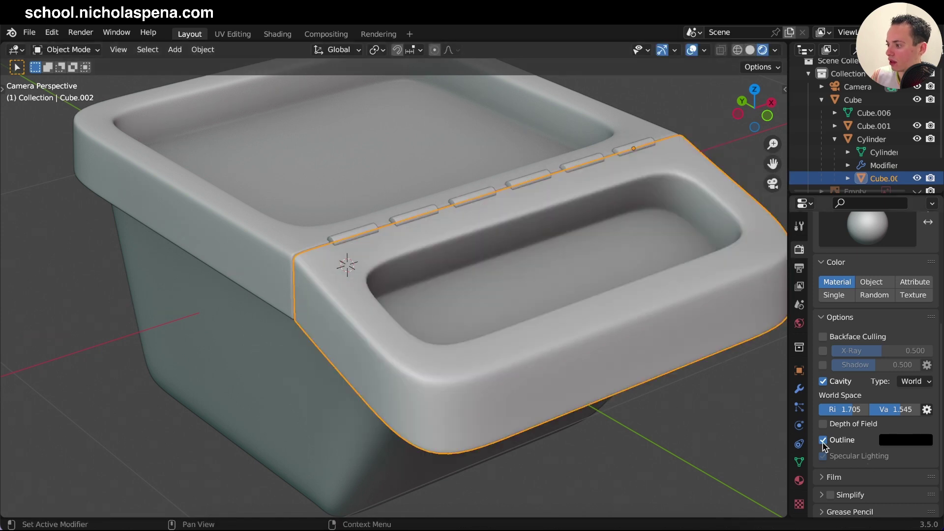
scroll(620, 308, down, 3)
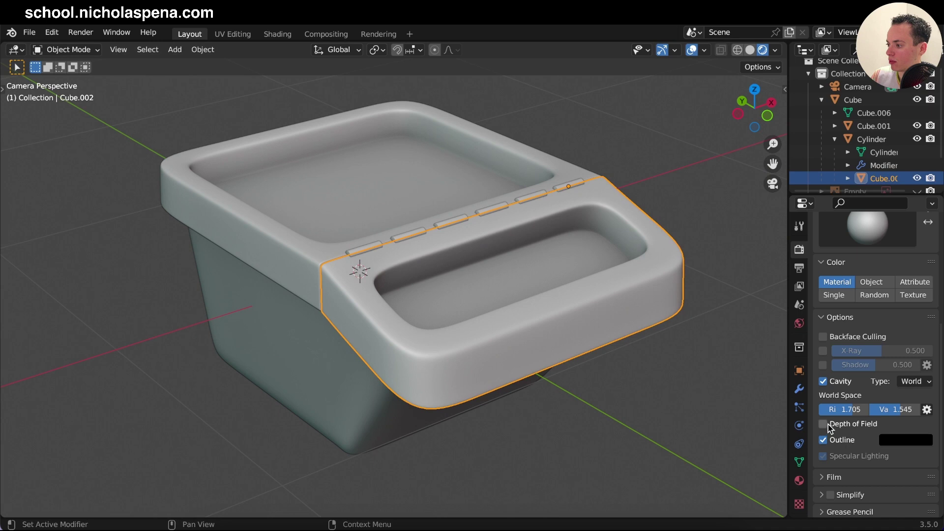
- Try X-Ray and Shadow shading on the bin, leaving both off
click(629, 374)
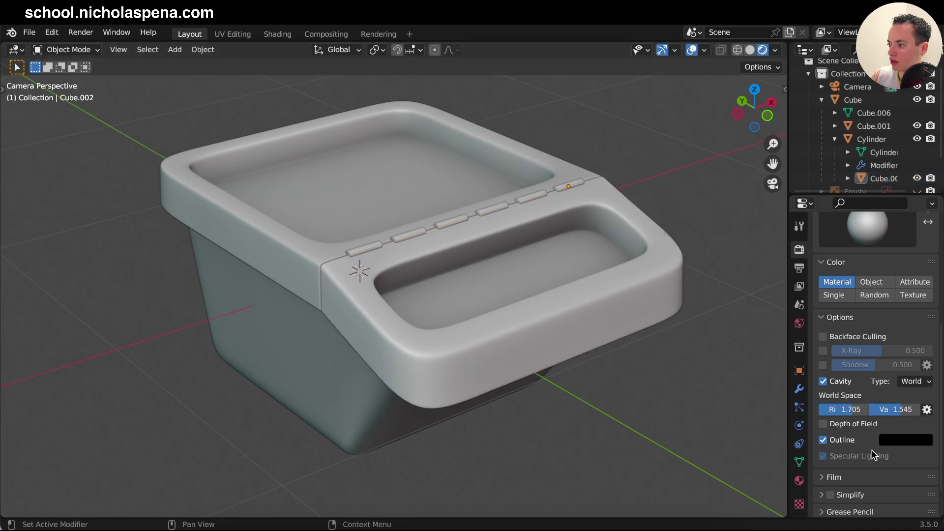
click(822, 351)
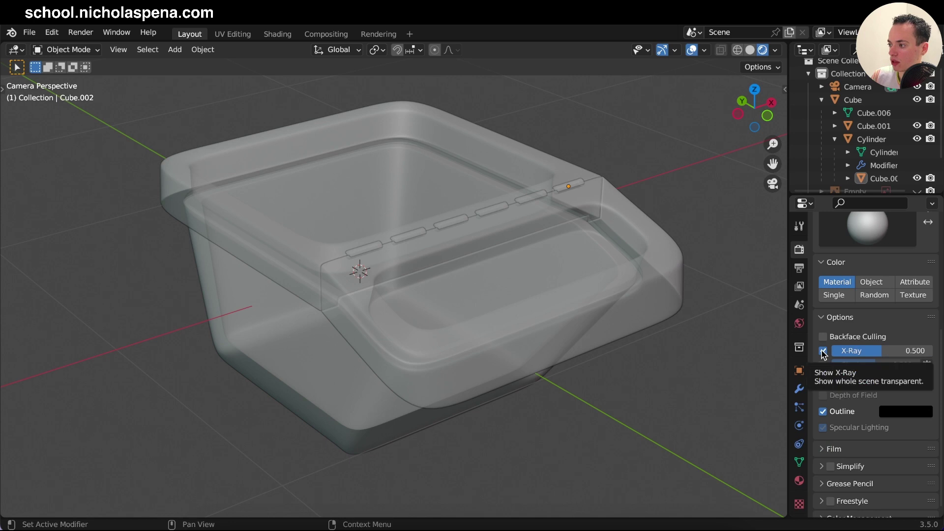
click(823, 351)
click(822, 351)
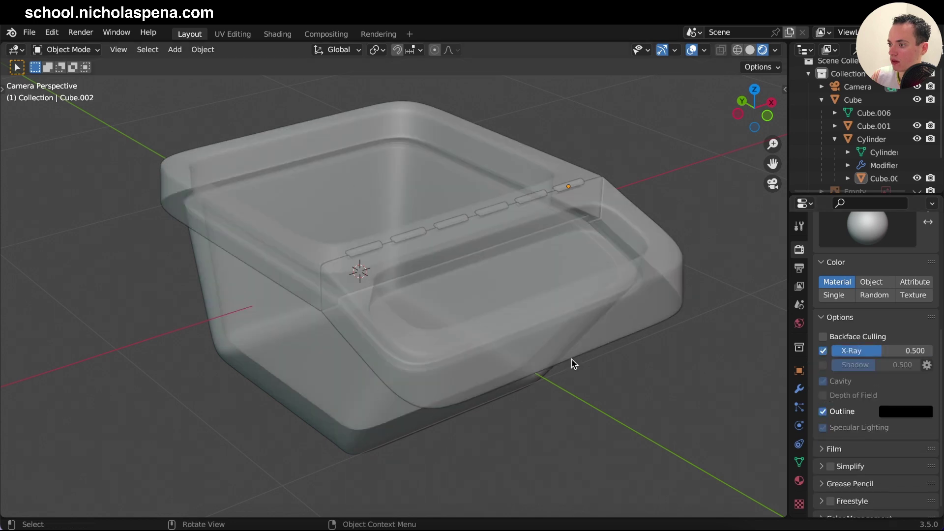
click(822, 351)
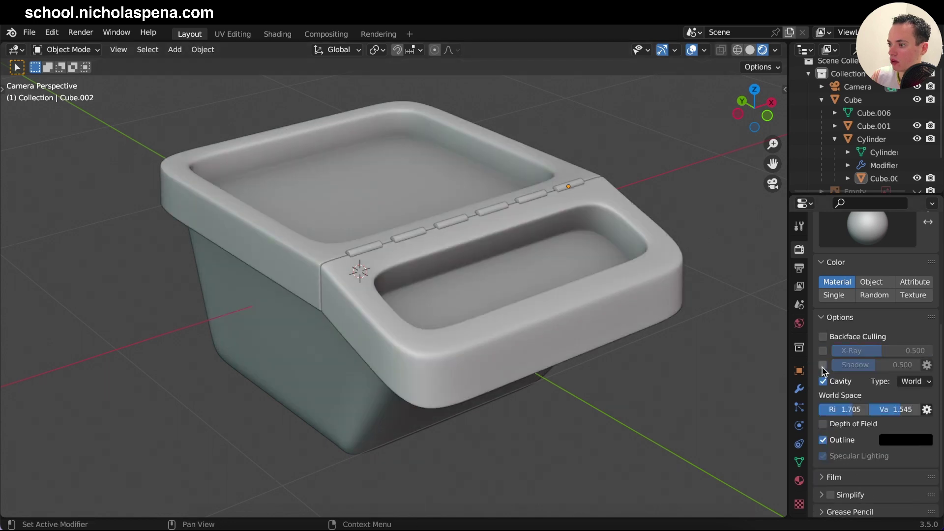
click(823, 365)
click(823, 365)
click(823, 366)
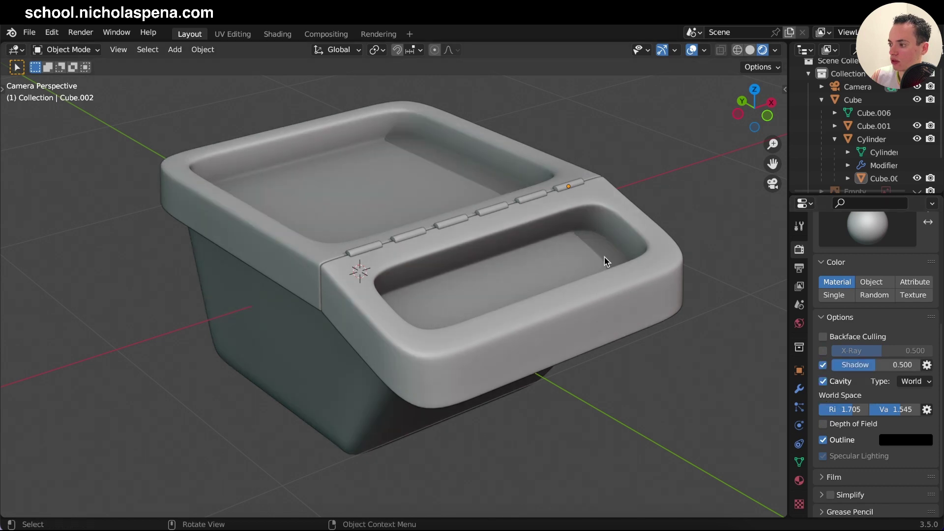
click(822, 365)
- Turn on Film Transparent so the bin renders over a checkerboard background
scroll(889, 468, down, 2)
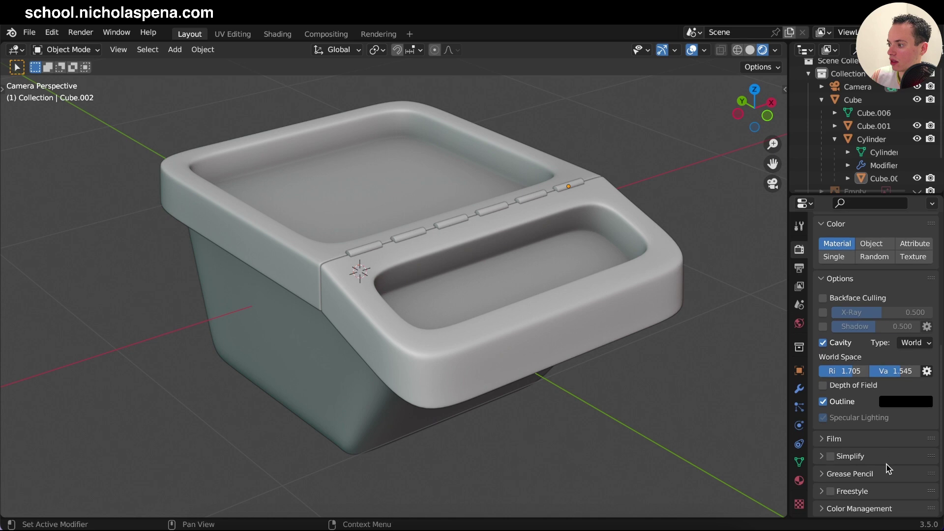
click(833, 440)
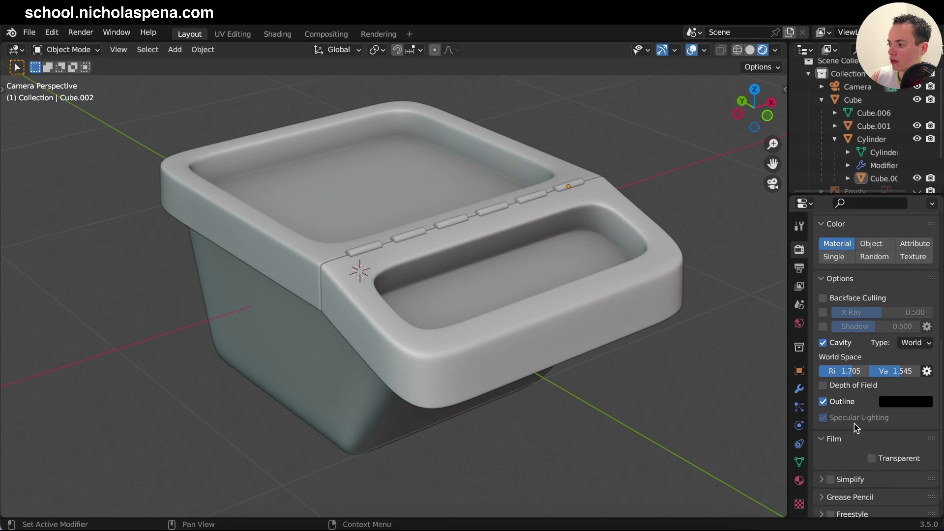
scroll(866, 422, down, 1)
click(872, 437)
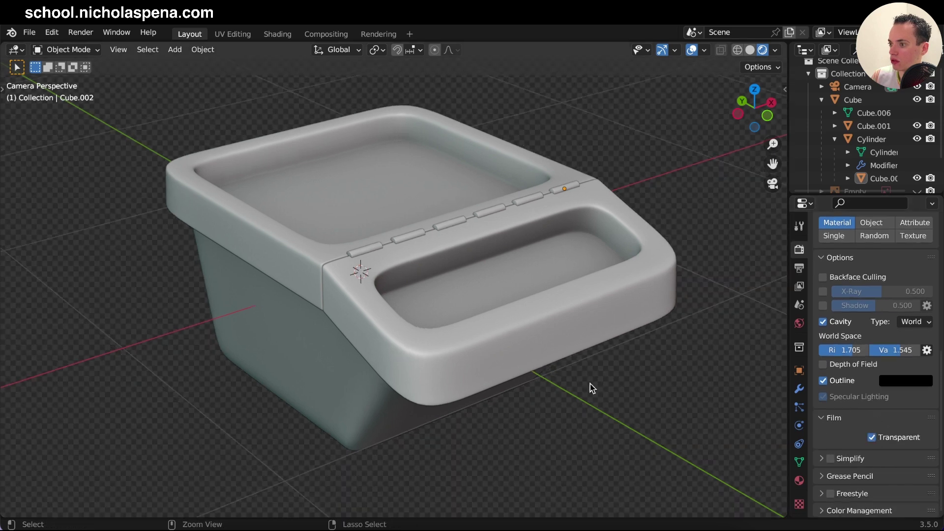
scroll(591, 387, down, 3)
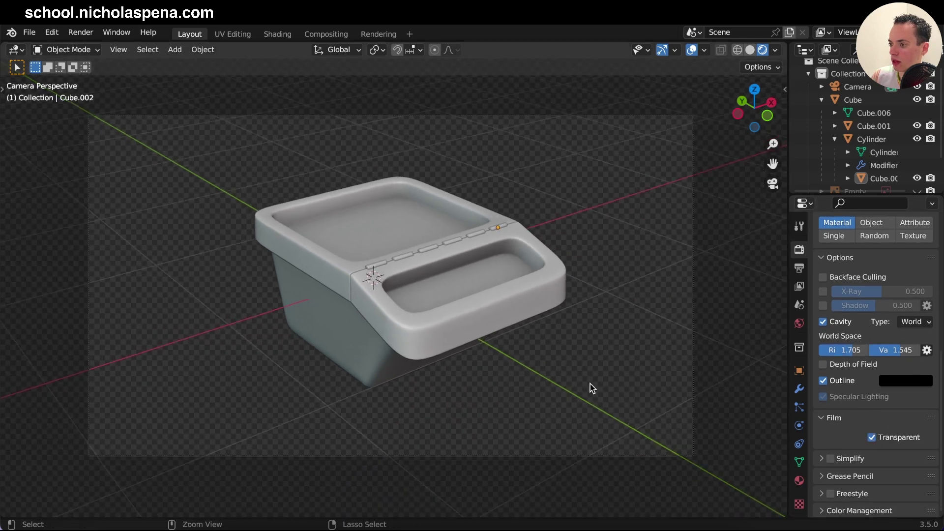
scroll(592, 388, down, 1)
- Select the main bin body, Cube, and show its Object Properties
click(540, 295)
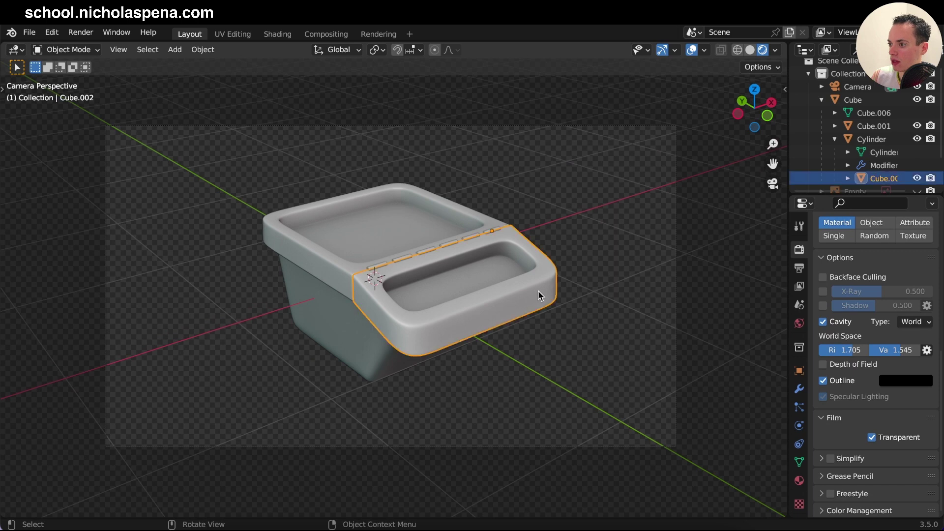
click(381, 358)
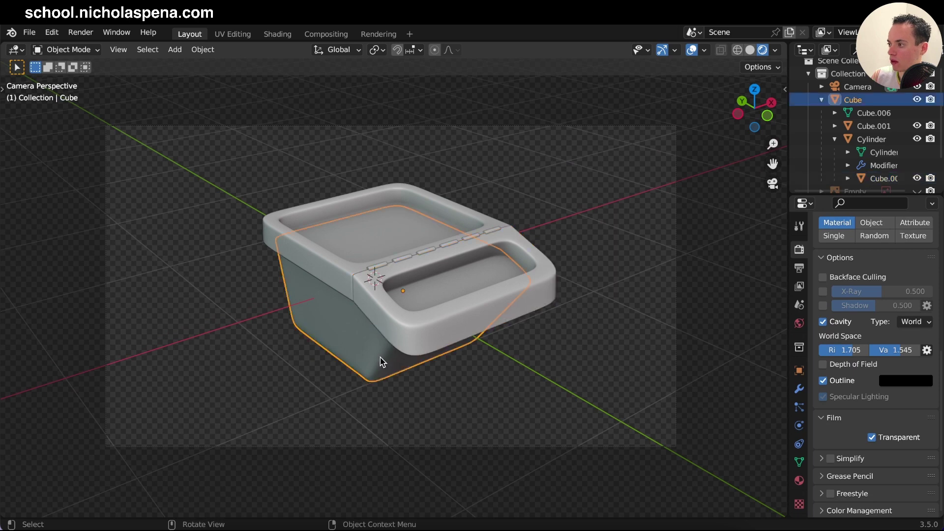
click(799, 370)
scroll(837, 324, up, 3)
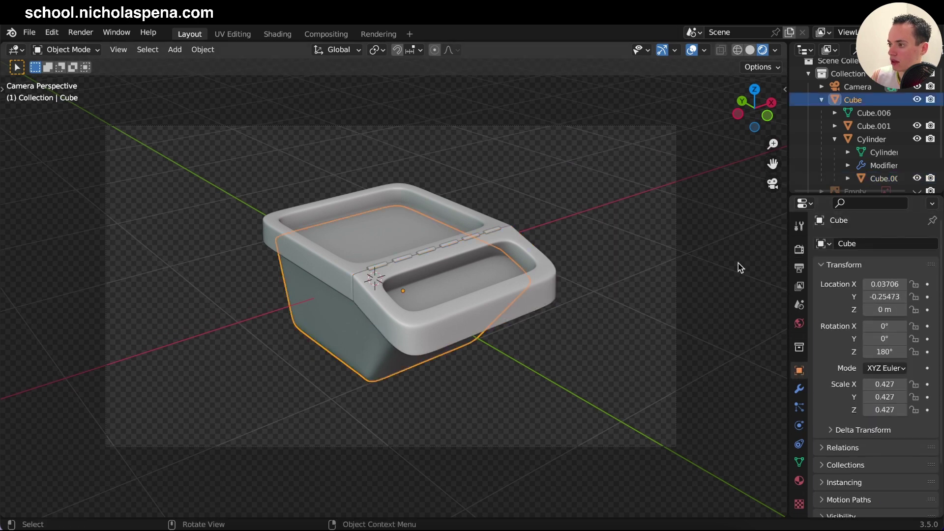
- Select the camera and set its rotation to X 90°, Y 0°, Z 0°
click(858, 87)
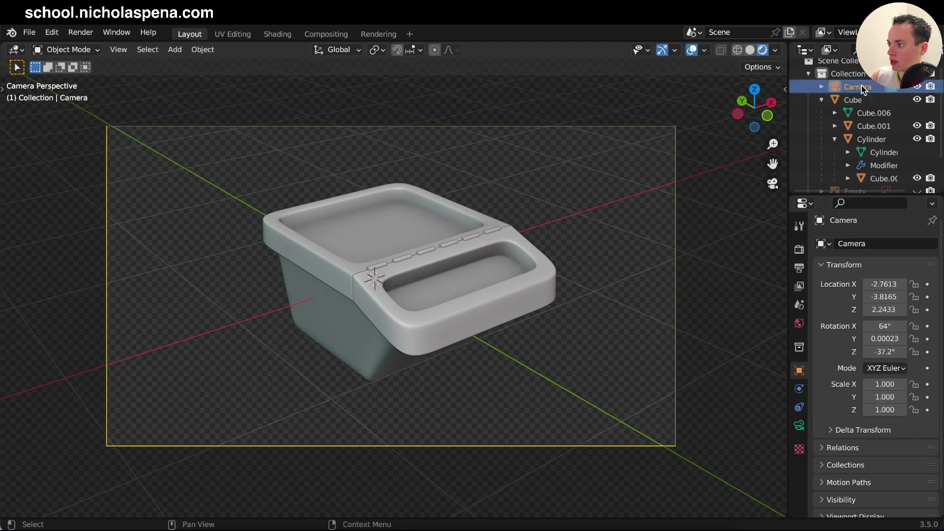
click(885, 339)
text(0)
key(Return)
drag(885, 326, 885, 326)
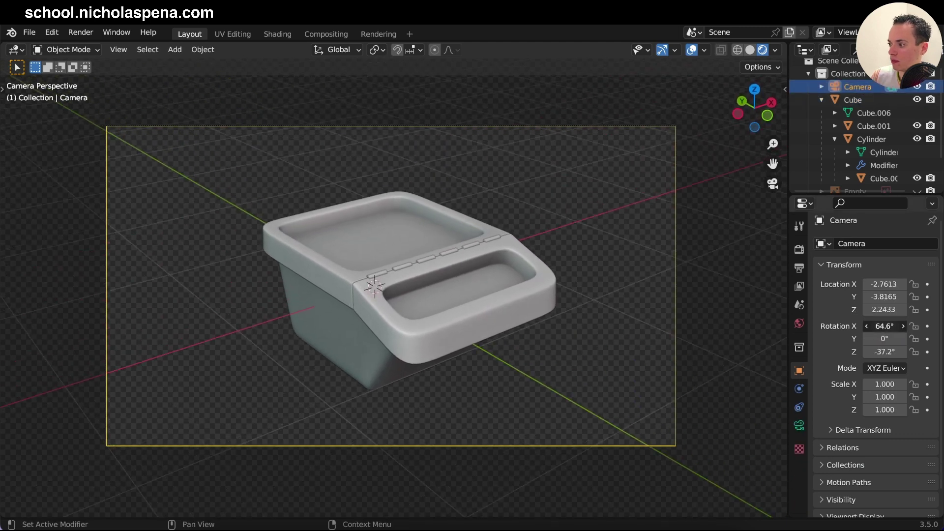
click(883, 326)
text(90)
key(Return)
click(885, 351)
text(0)
key(Return)
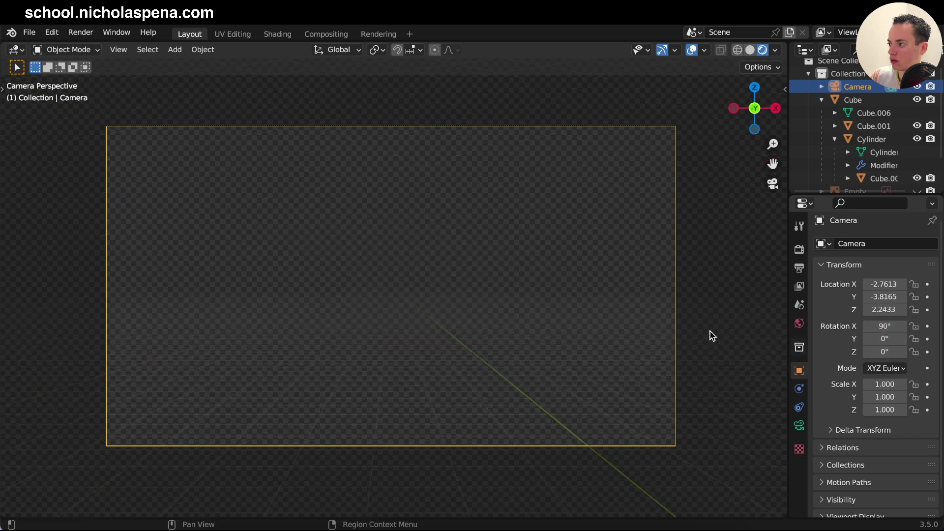
- Move the camera to X 0, Y -4.56 m, Z 0 and enter camera view
middle_drag(710, 331, 539, 314)
scroll(539, 314, down, 4)
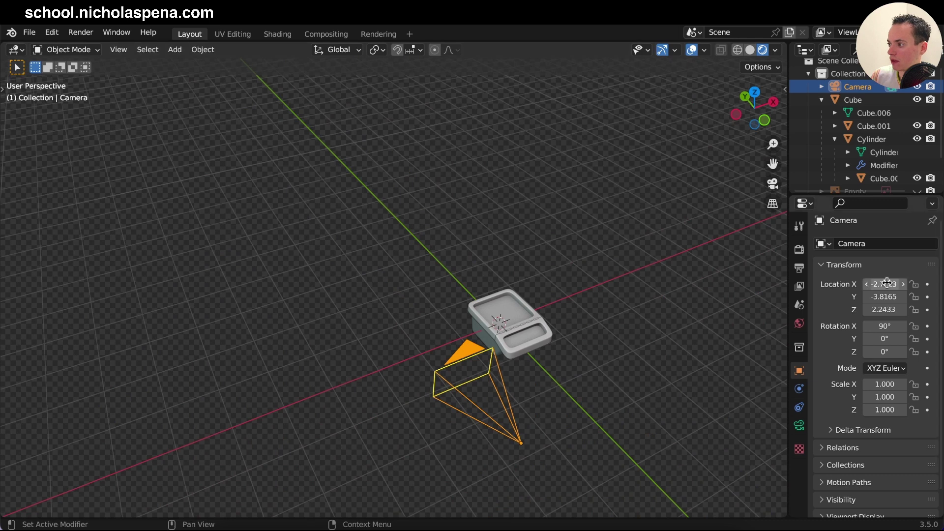
drag(884, 284, 884, 309)
text(0)
key(Return)
click(884, 297)
text(-1.88)
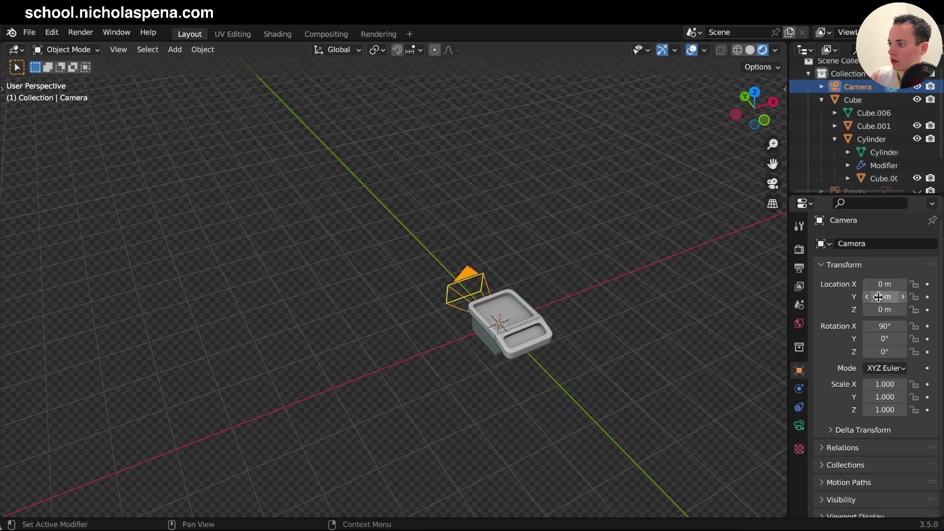
key(Return)
drag(885, 296, 816, 297)
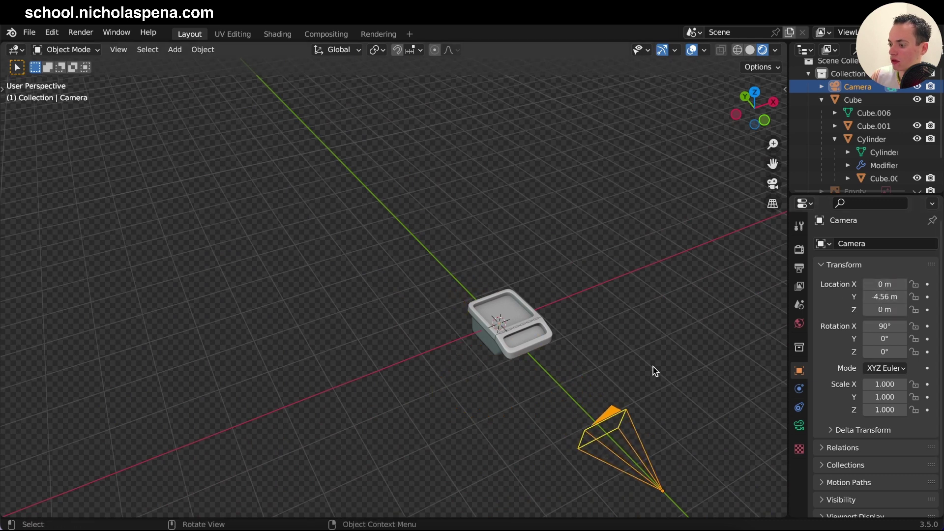
key(KP_0)
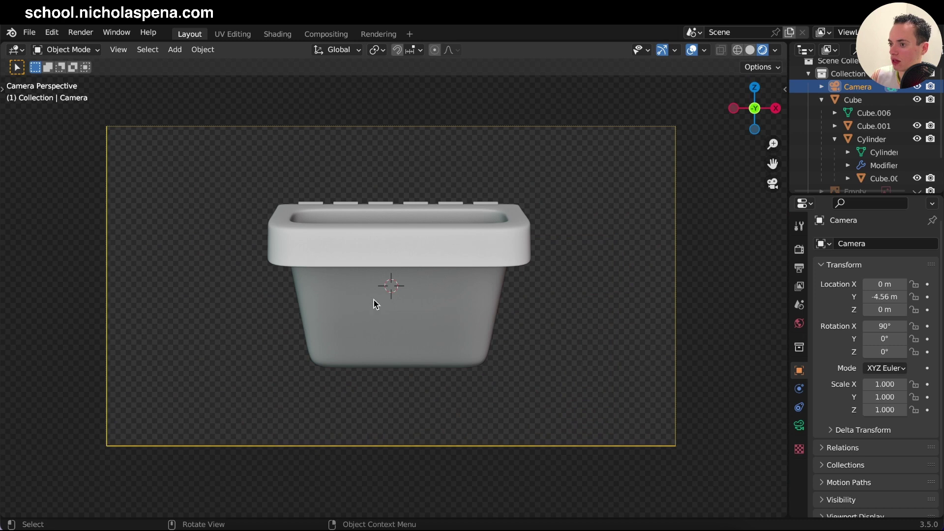
- Select the front tray piece, the cylinder and the other tray piece together
click(466, 295)
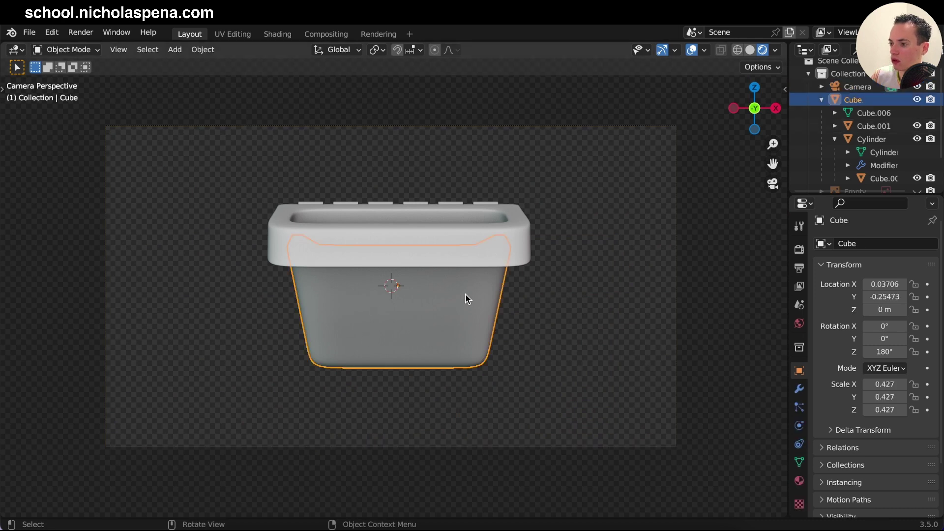
click(834, 139)
click(490, 227)
middle_drag(490, 228, 435, 258)
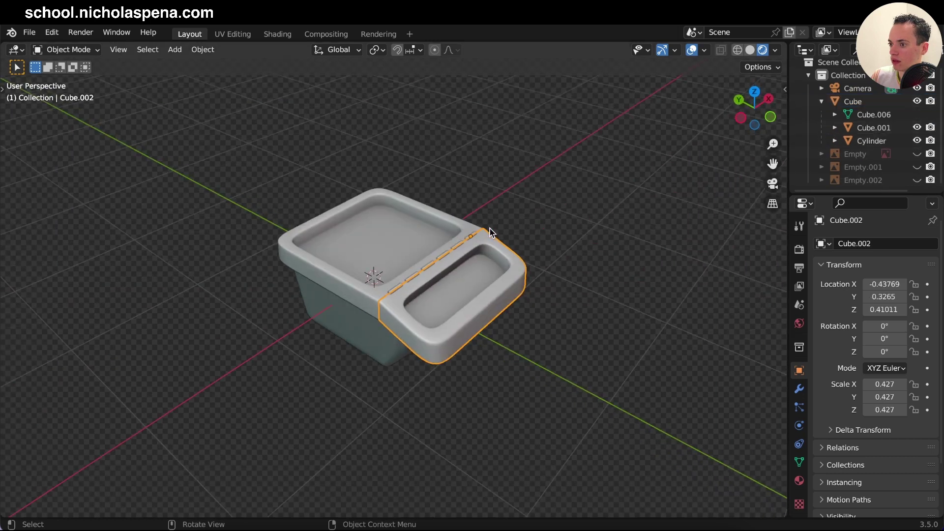
shift+click(426, 264)
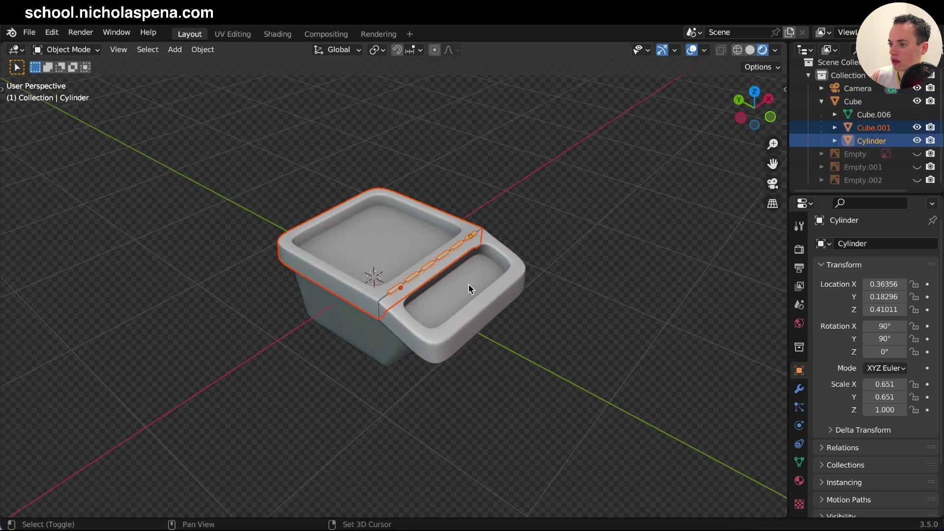
shift+click(470, 287)
scroll(470, 287, up, 3)
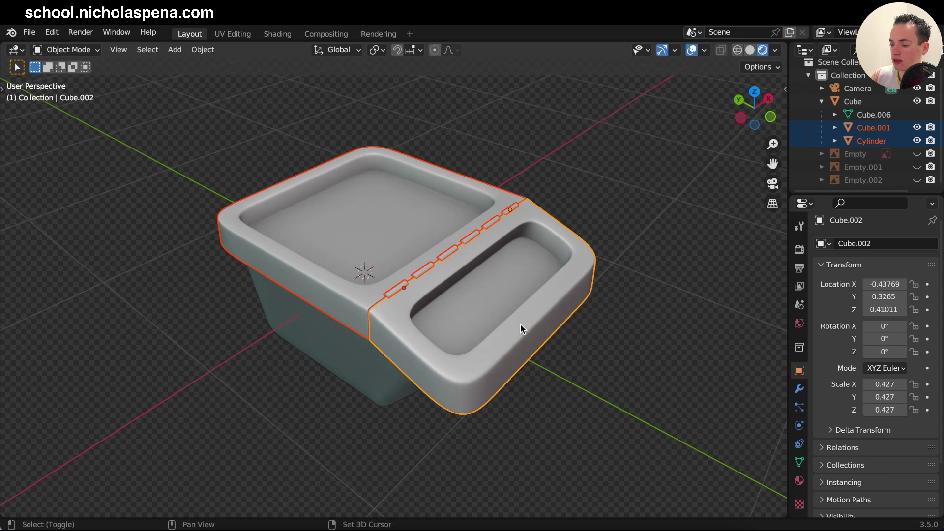
- Parent them to the bin body Cube with Object (Keep Transform) and return to camera view
shift+click(385, 382)
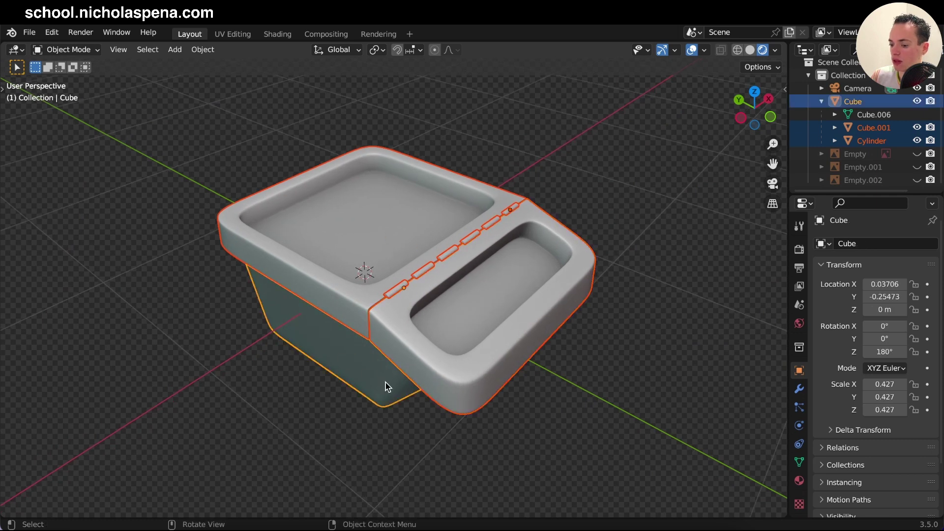
key(ctrl+p)
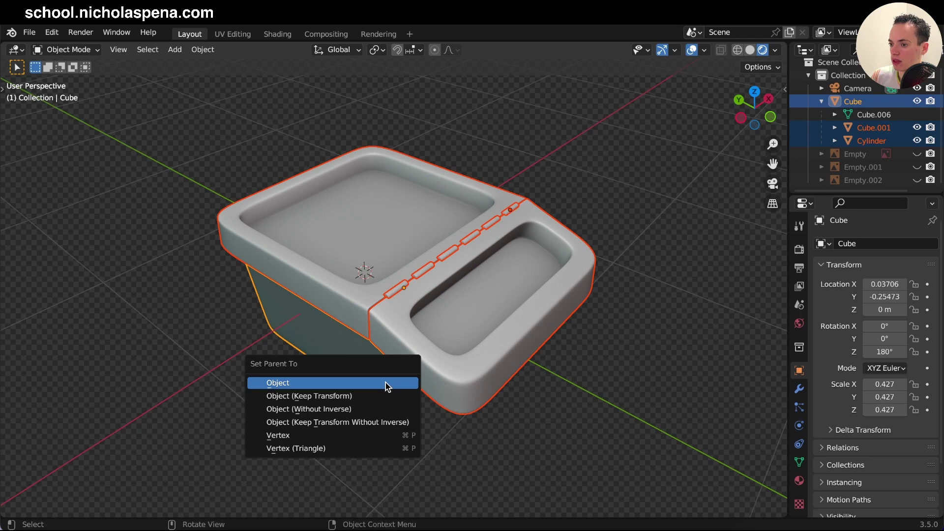
click(360, 401)
key(KP_0)
click(447, 343)
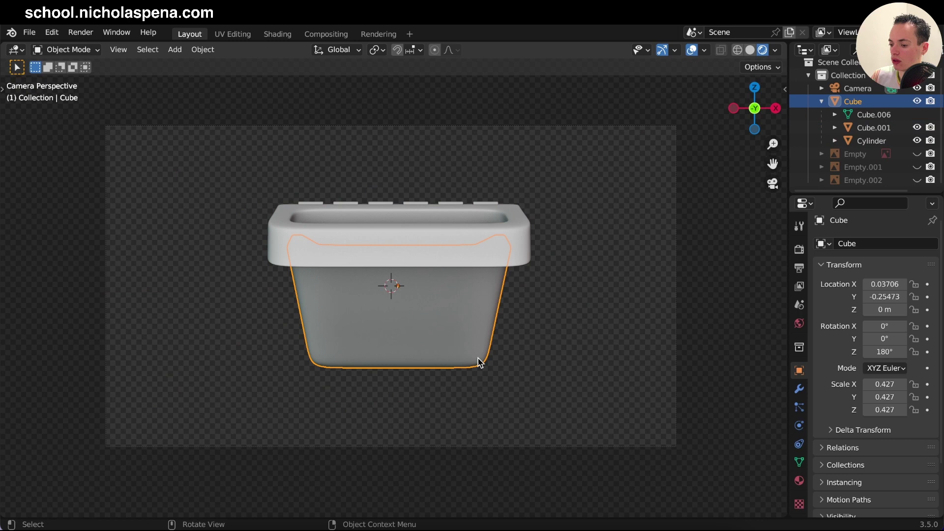
- Try a 90° Z rotation on the bin body with rz90, then reset Z to 0°
key(r)
right_click(461, 389)
click(691, 285)
click(378, 347)
text(r)
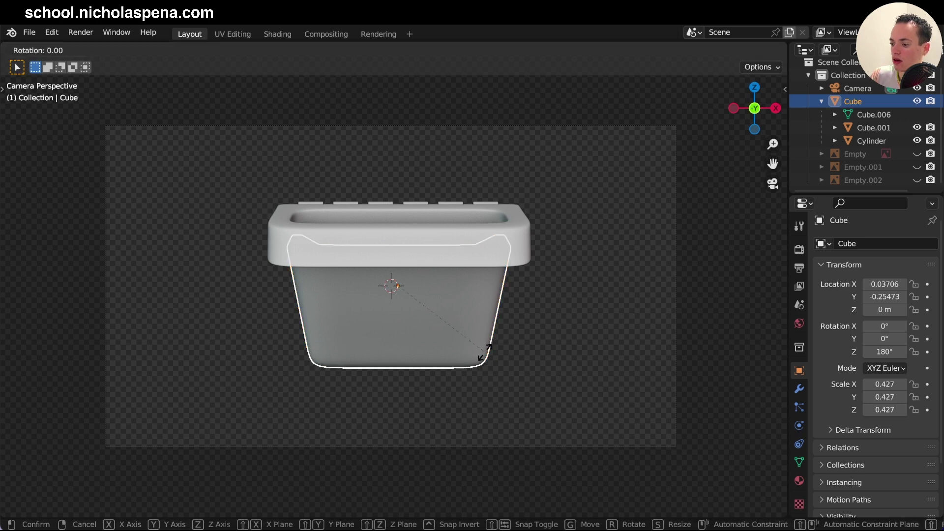
text(z90)
key(Return)
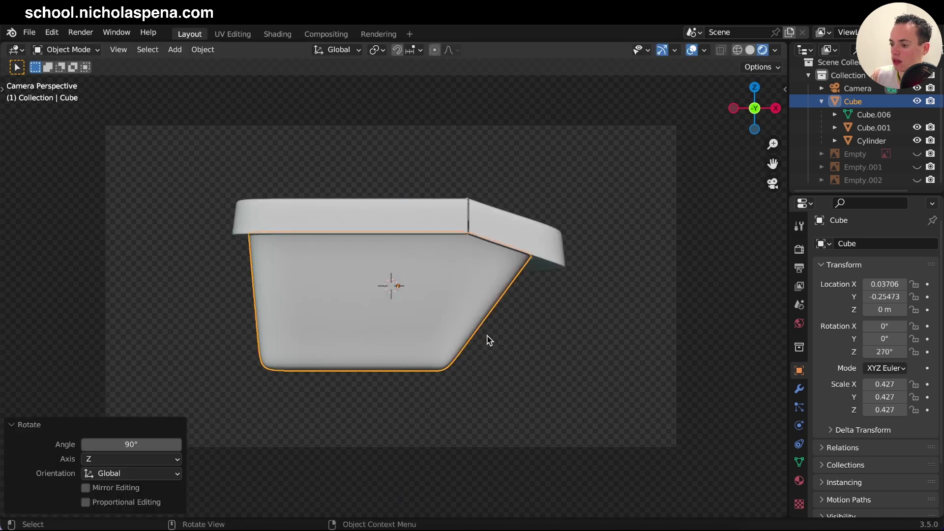
double_click(885, 352)
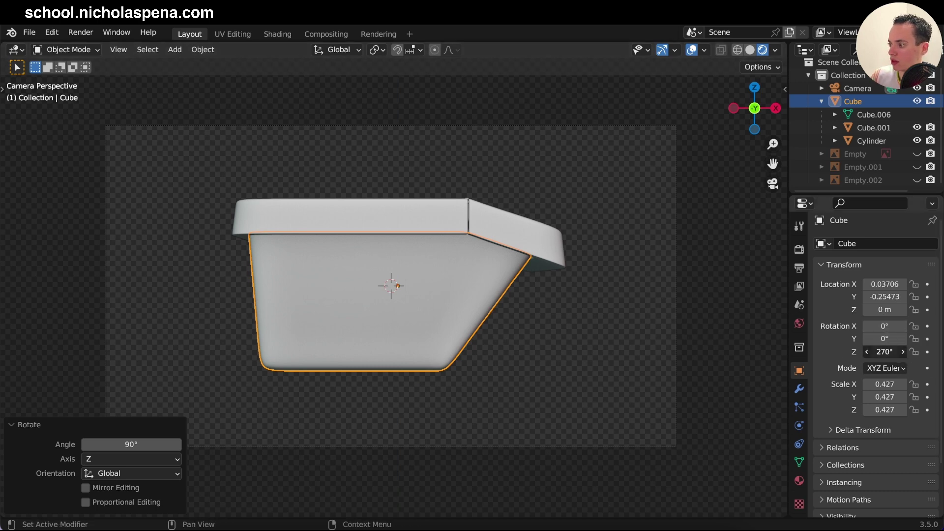
text(0)
key(Return)
- Enter the bin body's rotation as X 90°, Z 0° and Y 180° in the Transform panel
drag(885, 326, 904, 326)
double_click(885, 326)
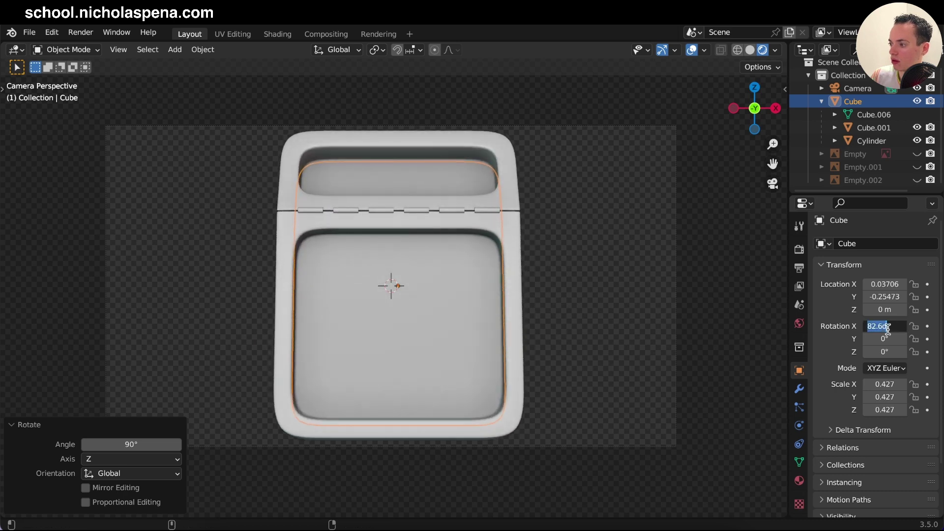
text(90)
key(Return)
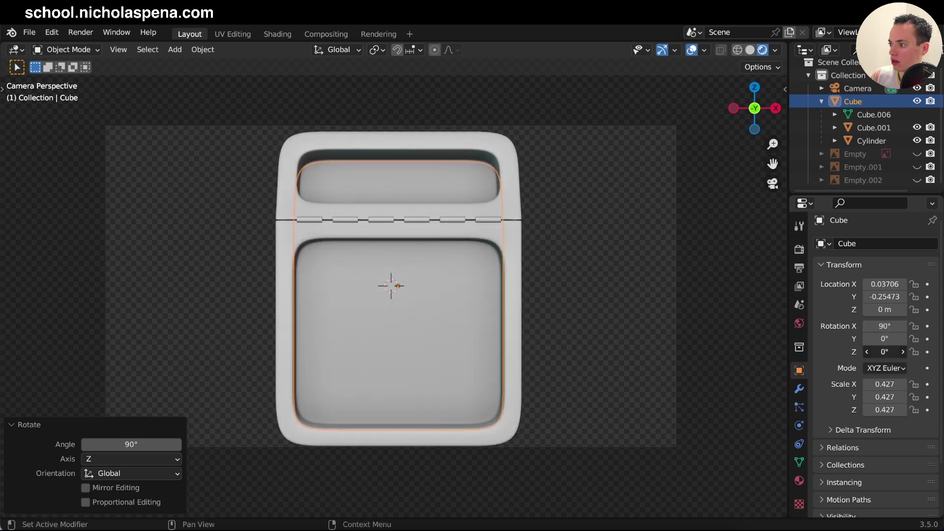
drag(904, 350, 867, 339)
double_click(891, 352)
text(0)
key(Return)
double_click(885, 338)
text(180)
key(Return)
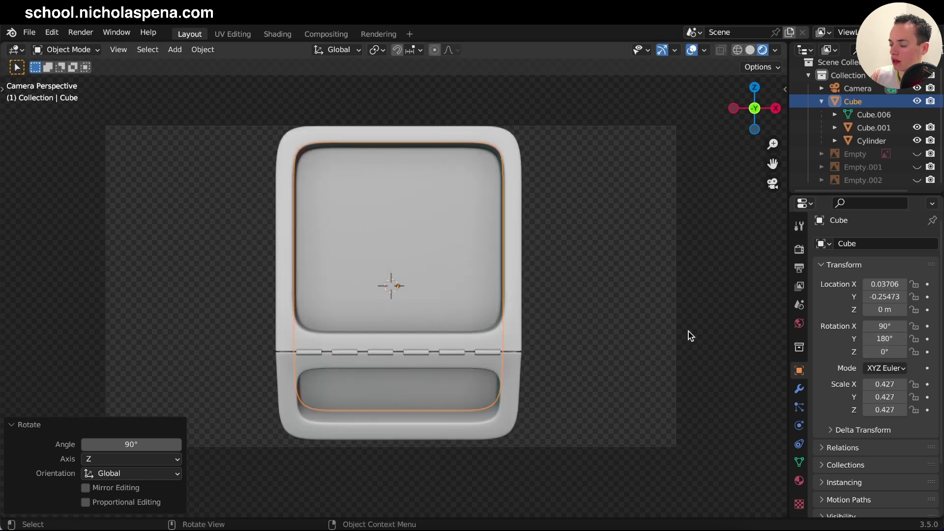
- Move the camera back along its local Z axis to Y -6.5283 in two moves
click(864, 92)
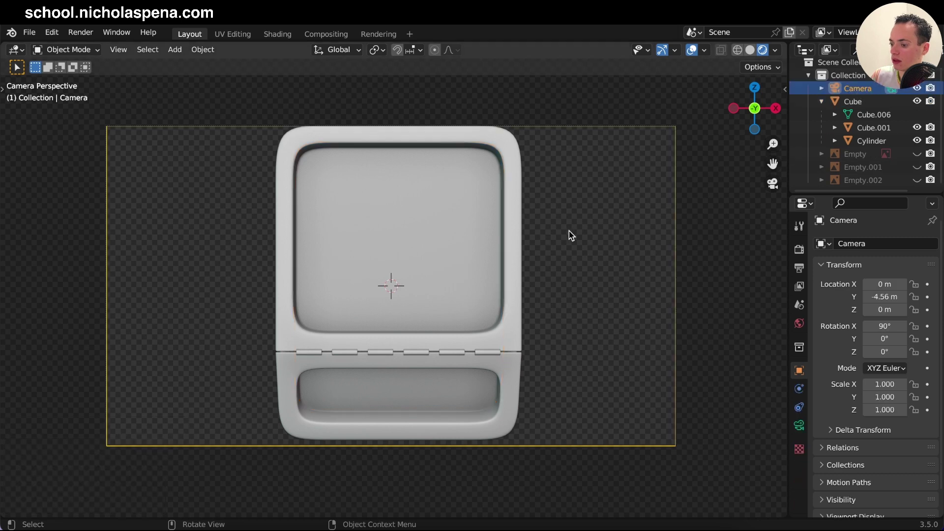
key(g)
key(z)
key(z)
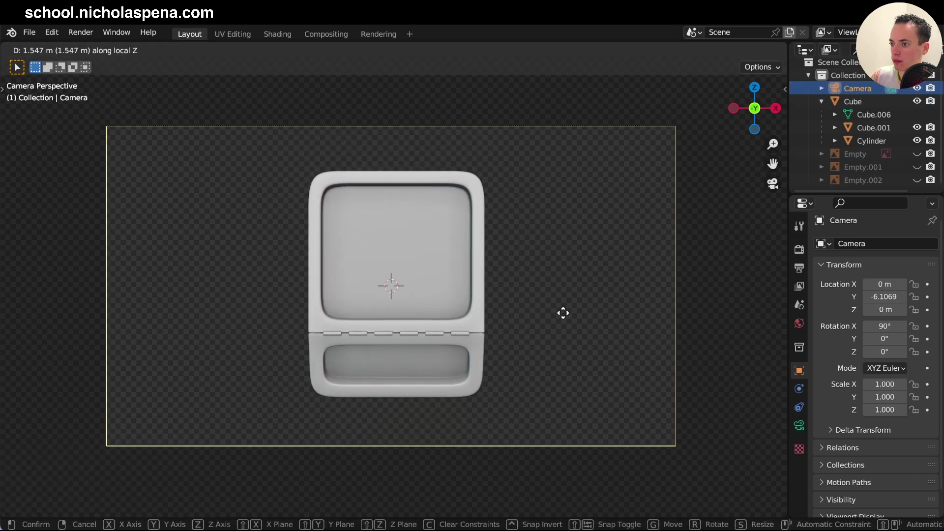
click(563, 312)
key(g)
key(z)
key(z)
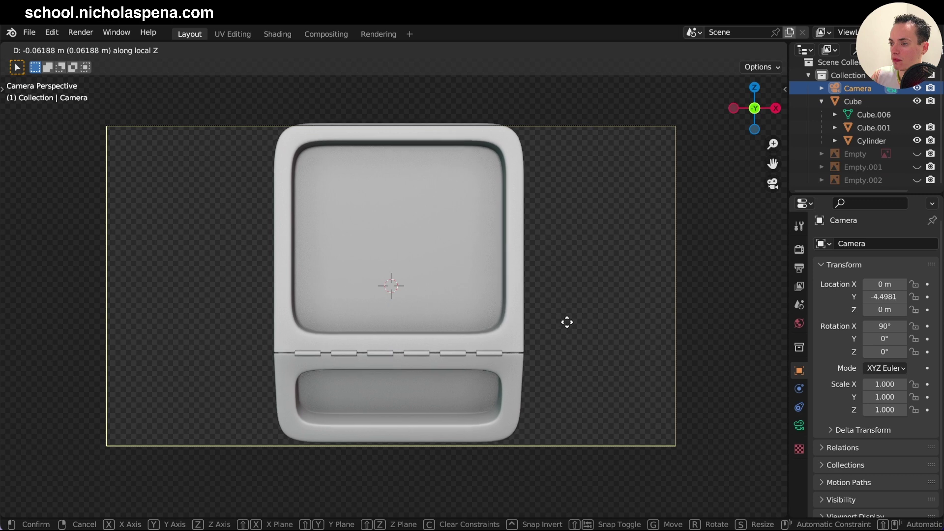
click(568, 440)
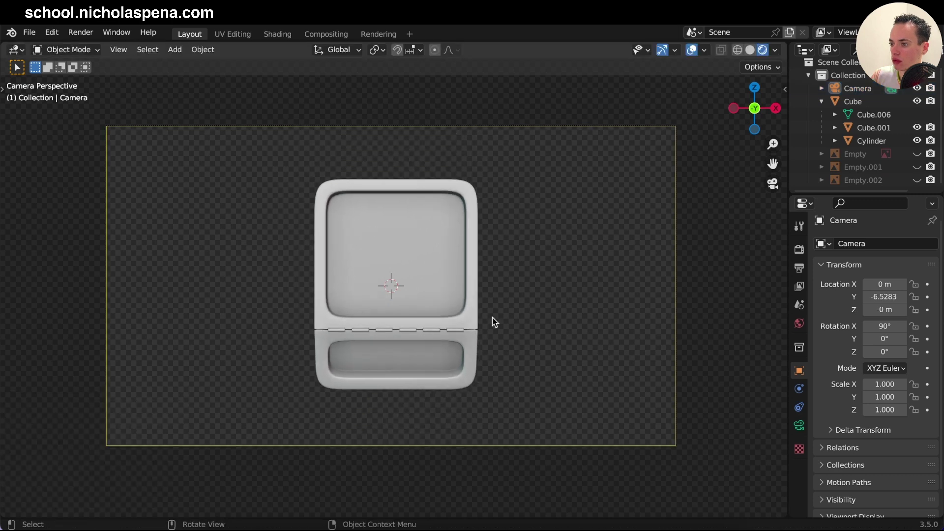
- Orbit around the bin outside the camera view to check the framing, then deselect
click(418, 341)
key(KP_0)
middle_drag(418, 341, 393, 327)
key(KP_0)
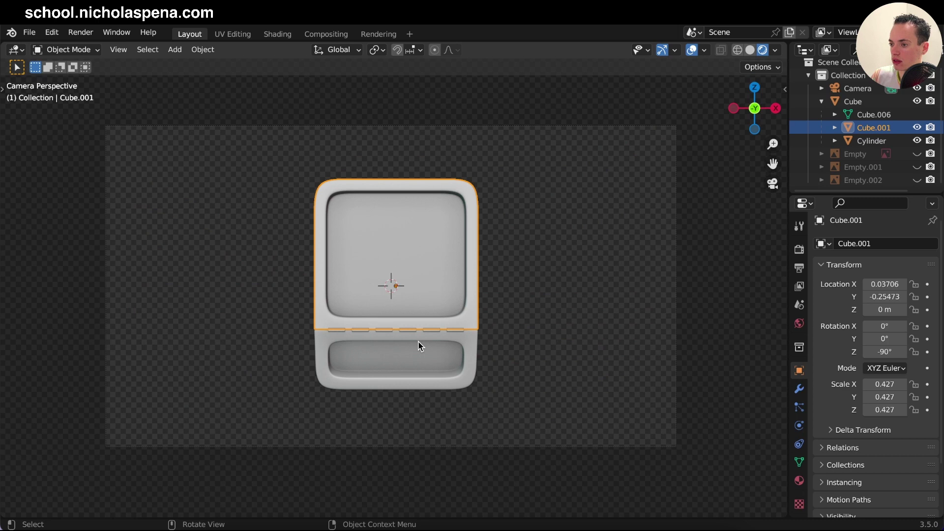
click(525, 342)
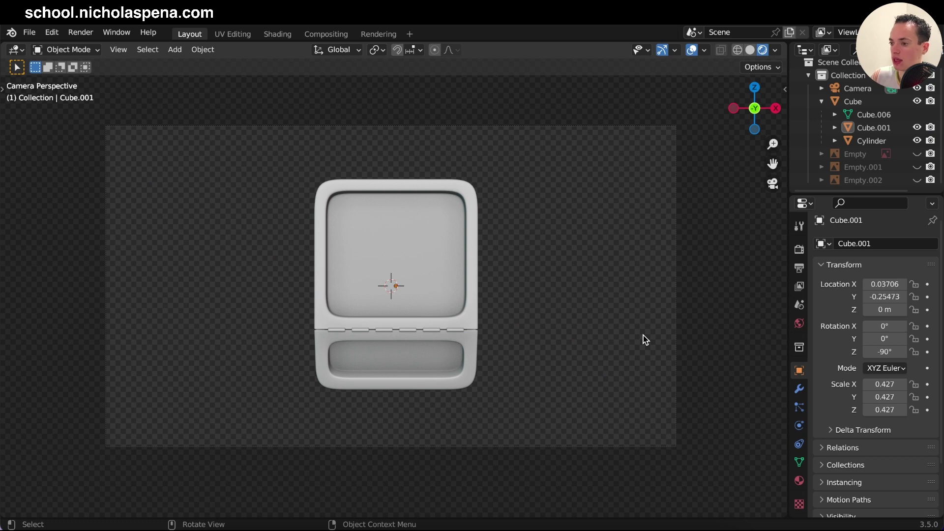
mouse_move(528, 349)
middle_down()
mouse_move(501, 335)
mouse_move(527, 346)
middle_up()
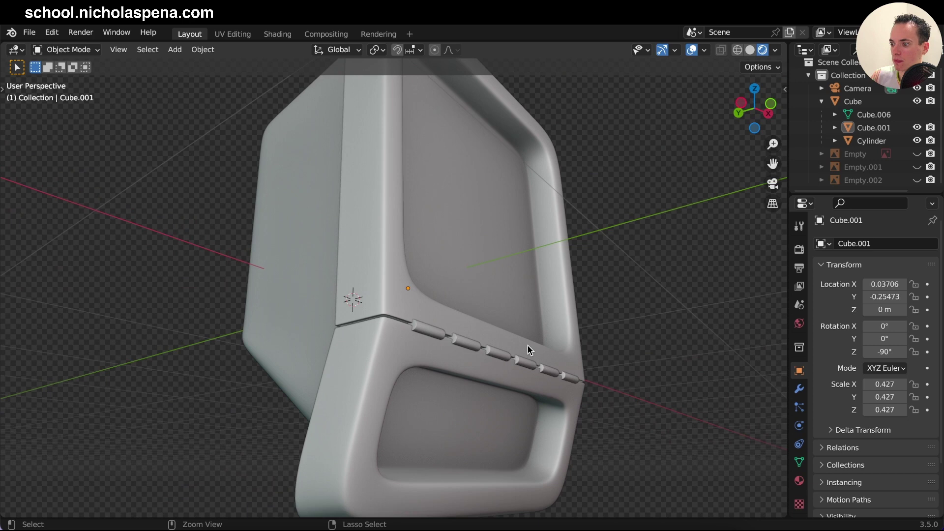
- Set the Cube's Y rotation to 0°, then deselect it and orbit to view from above
click(264, 273)
click(884, 339)
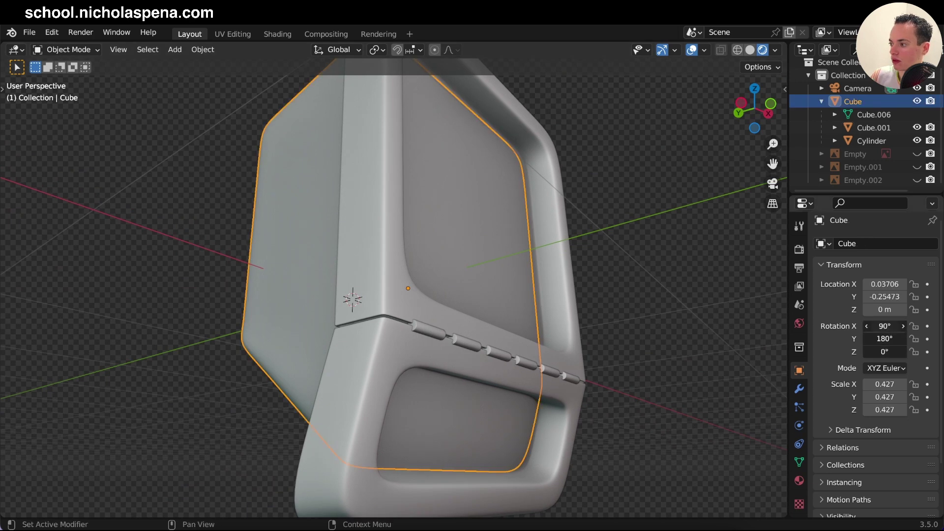
text(0)
key(Return)
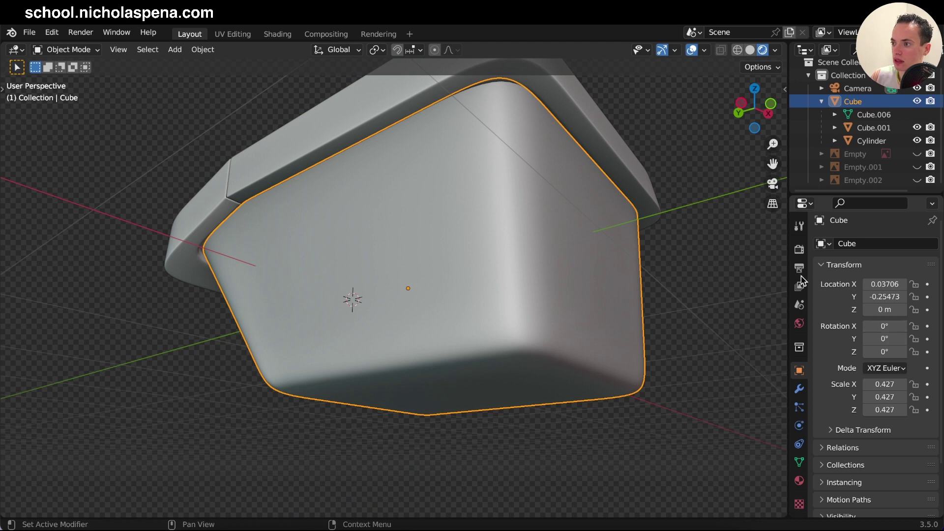
key(alt+a)
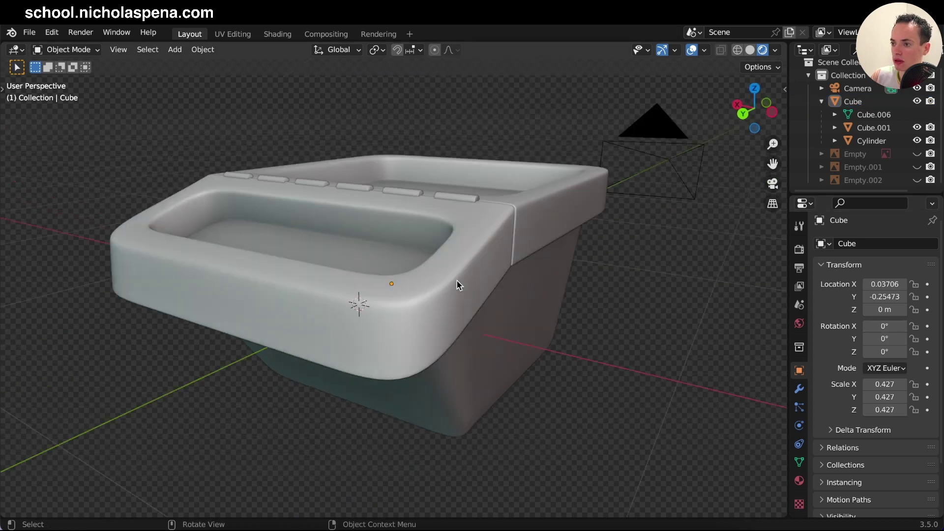
middle_drag(456, 282, 456, 281)
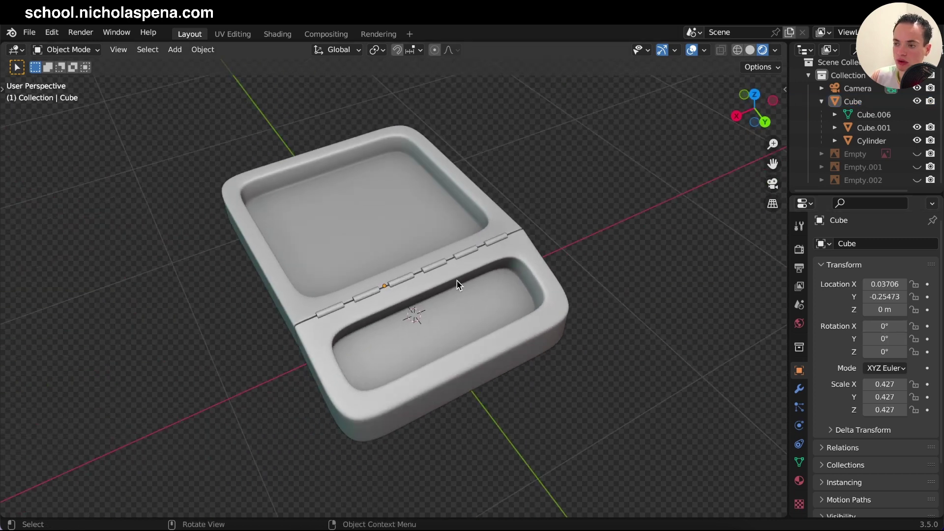